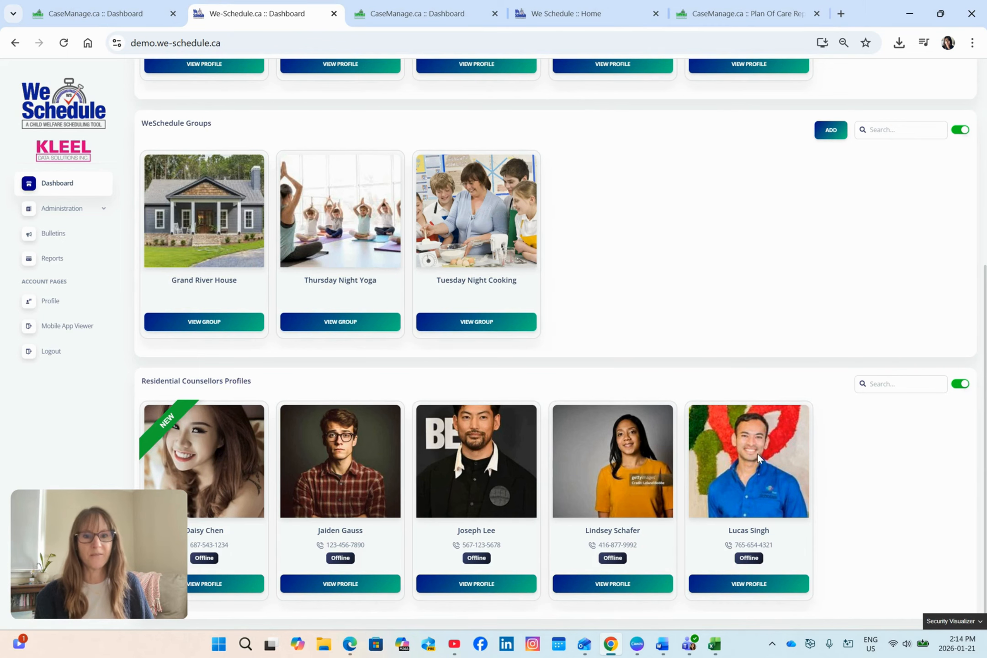
Open the shift management calendar from the dashboard.
{"action": "scroll", "coordinate": [523, 438], "scroll_direction": "up", "scroll_amount": 7}
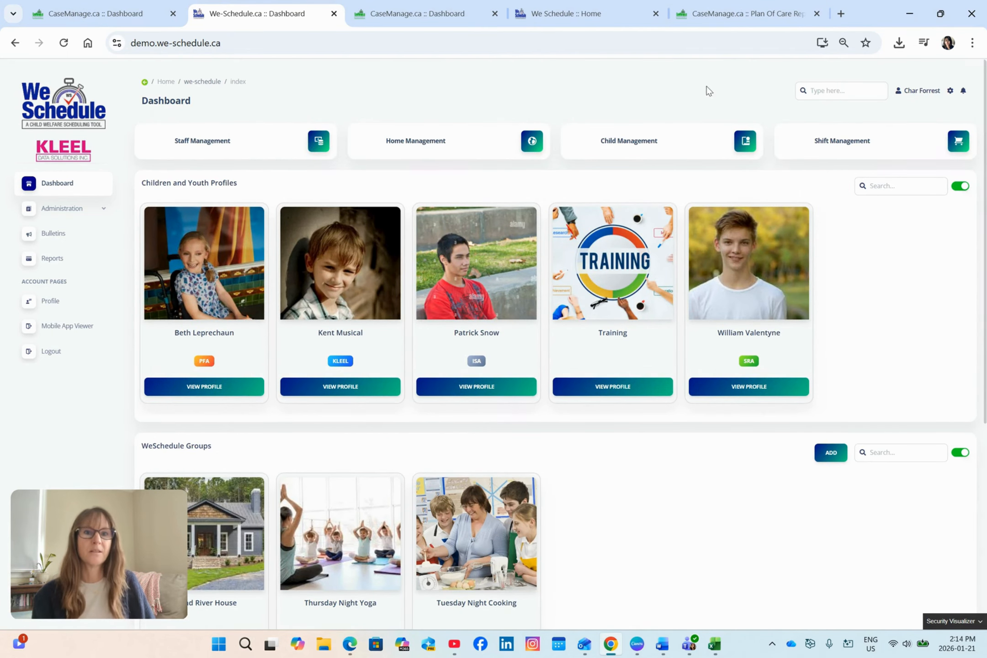
{"action": "left_click", "coordinate": [843, 138]}
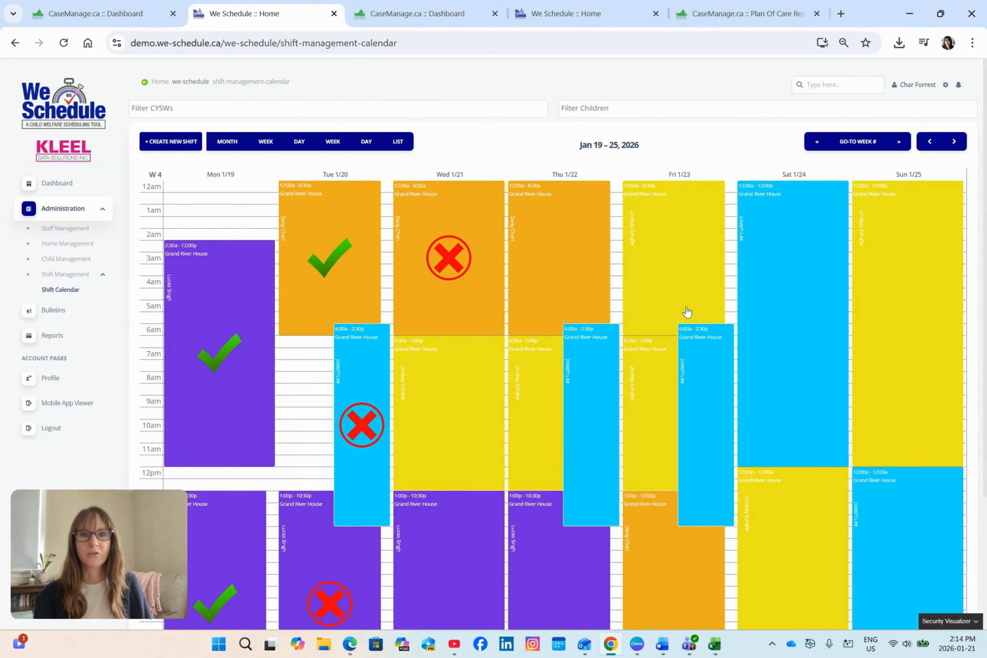
View the end-of-shift report for the Tuesday 1/20 6:00a–2:30p Grand River House shift and close it.
{"action": "scroll", "coordinate": [691, 318], "scroll_direction": "down", "scroll_amount": 3}
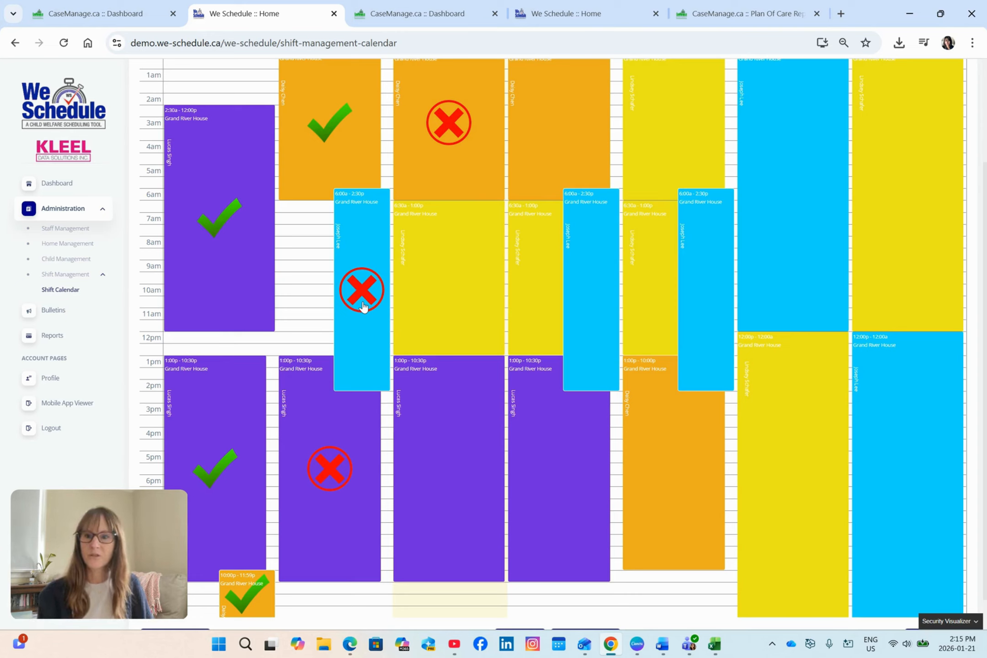
{"action": "right_click", "coordinate": [367, 250]}
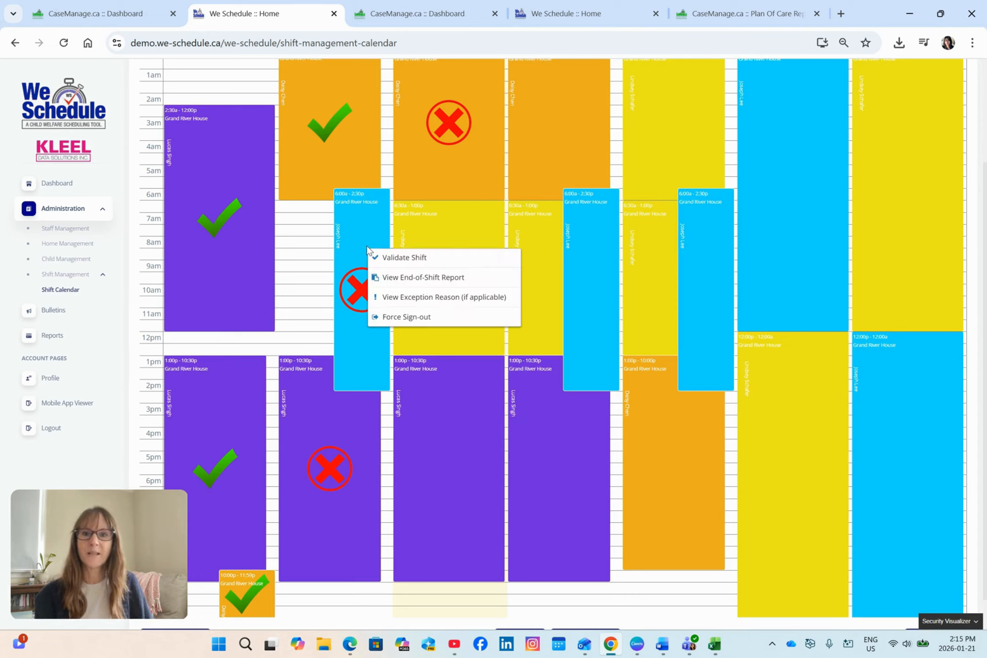
{"action": "left_click", "coordinate": [393, 279]}
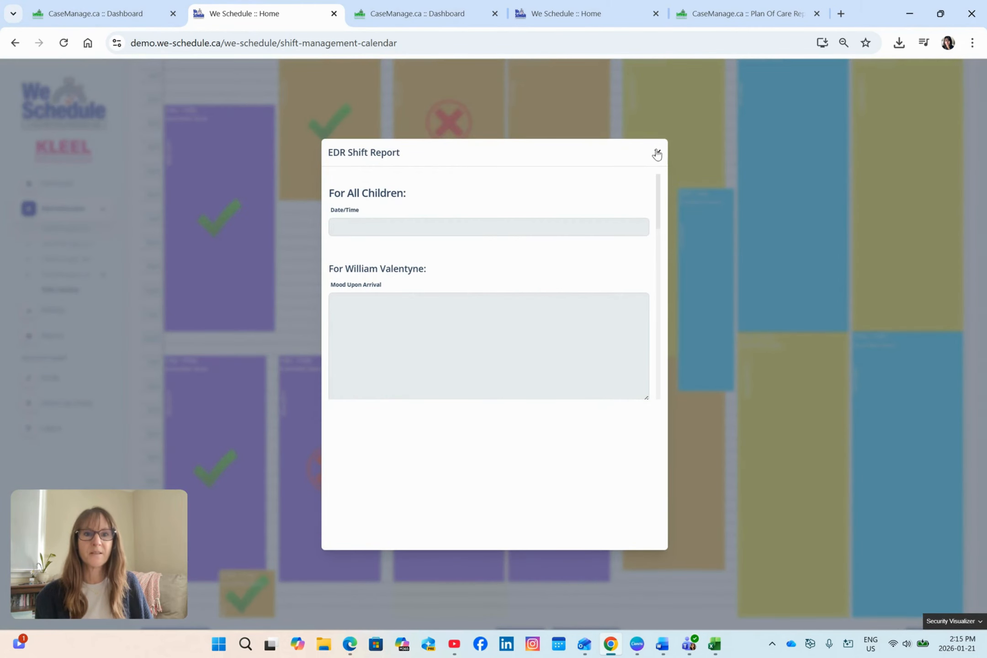
{"action": "left_click", "coordinate": [657, 154]}
{"action": "right_click", "coordinate": [365, 343]}
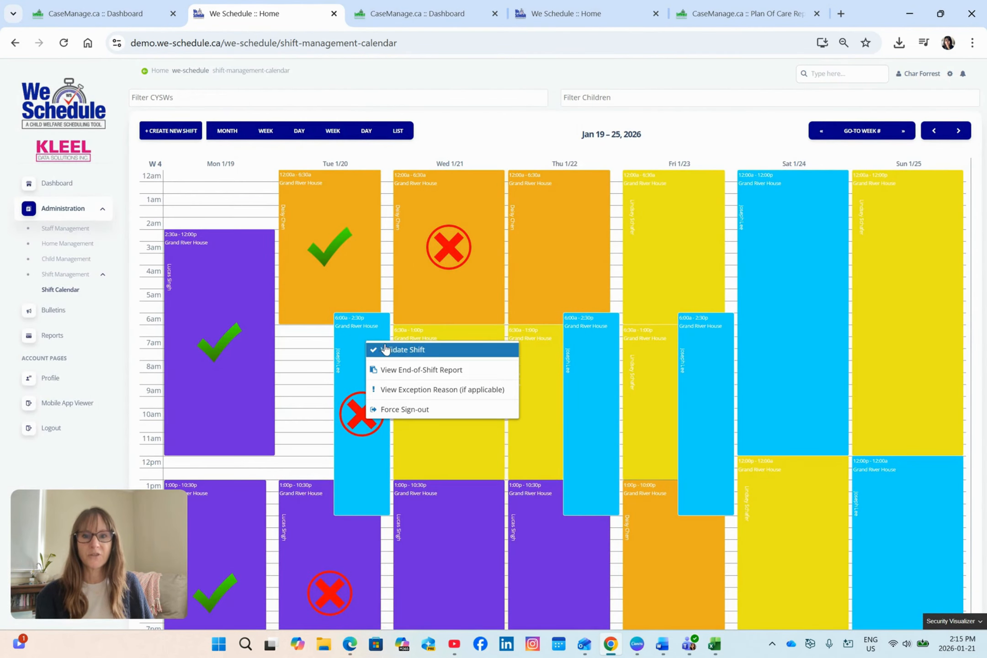
{"action": "left_click", "coordinate": [361, 438]}
{"action": "scroll", "coordinate": [411, 416], "scroll_direction": "down", "scroll_amount": 3}
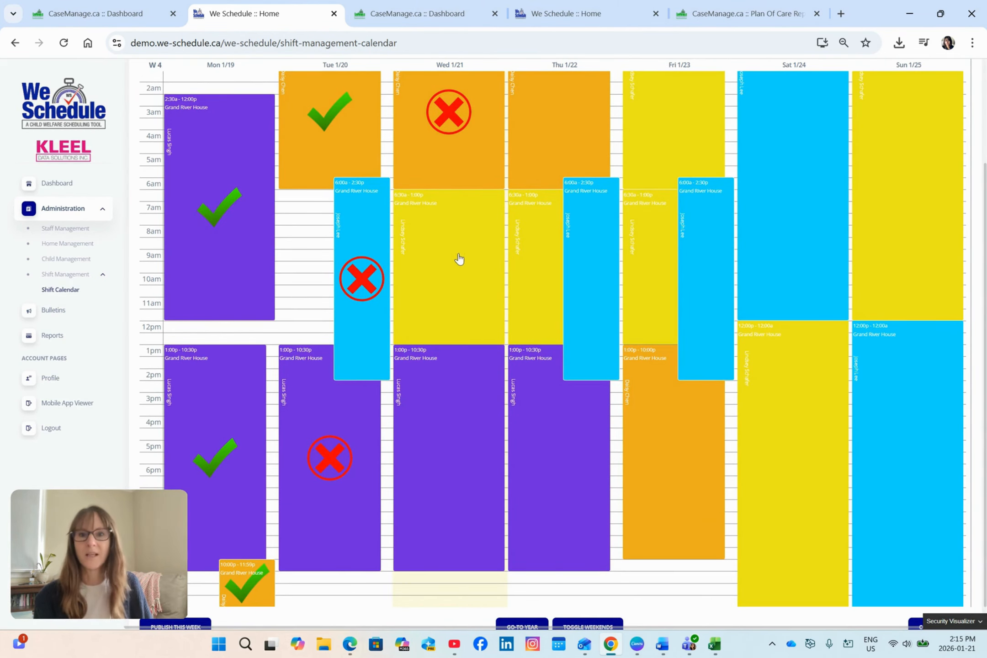
{"action": "left_click", "coordinate": [371, 274]}
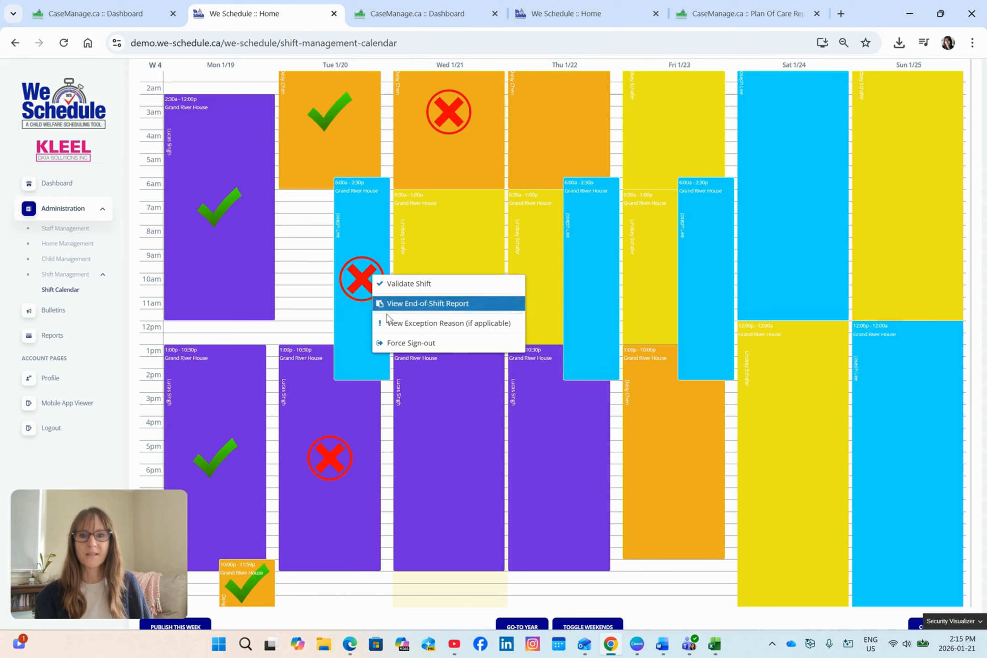
Force sign-out of the Wednesday 1/21 6:30a–1:00p Grand River House shift and accept the confirmation.
{"action": "left_click", "coordinate": [423, 228]}
{"action": "left_click", "coordinate": [461, 297]}
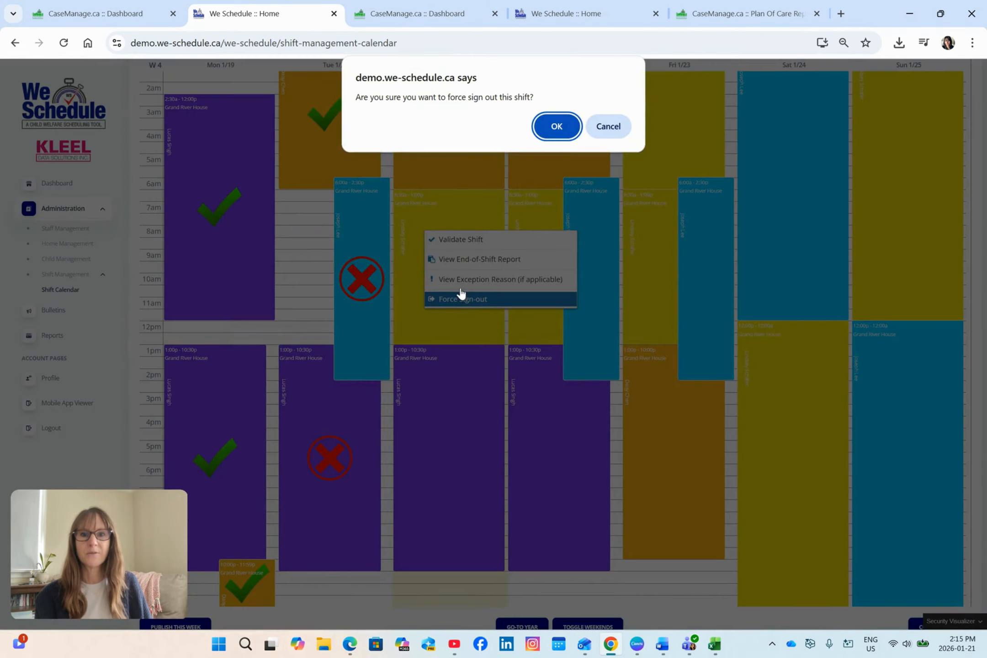
{"action": "left_click", "coordinate": [575, 126]}
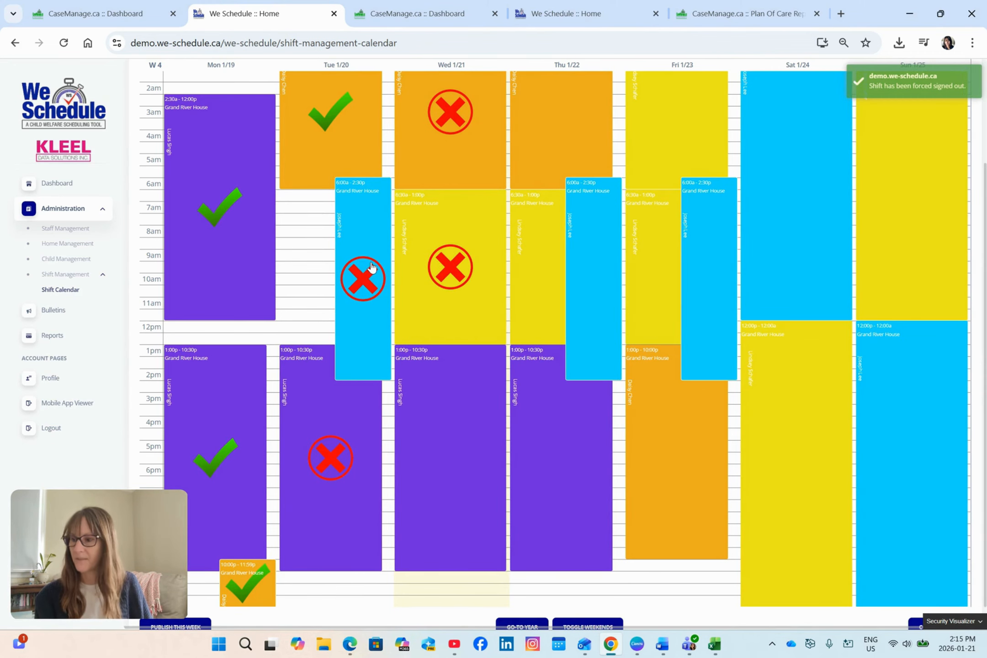
Validate the Tuesday 1/20 6:00a–2:30p Grand River House shift.
{"action": "left_click", "coordinate": [376, 262]}
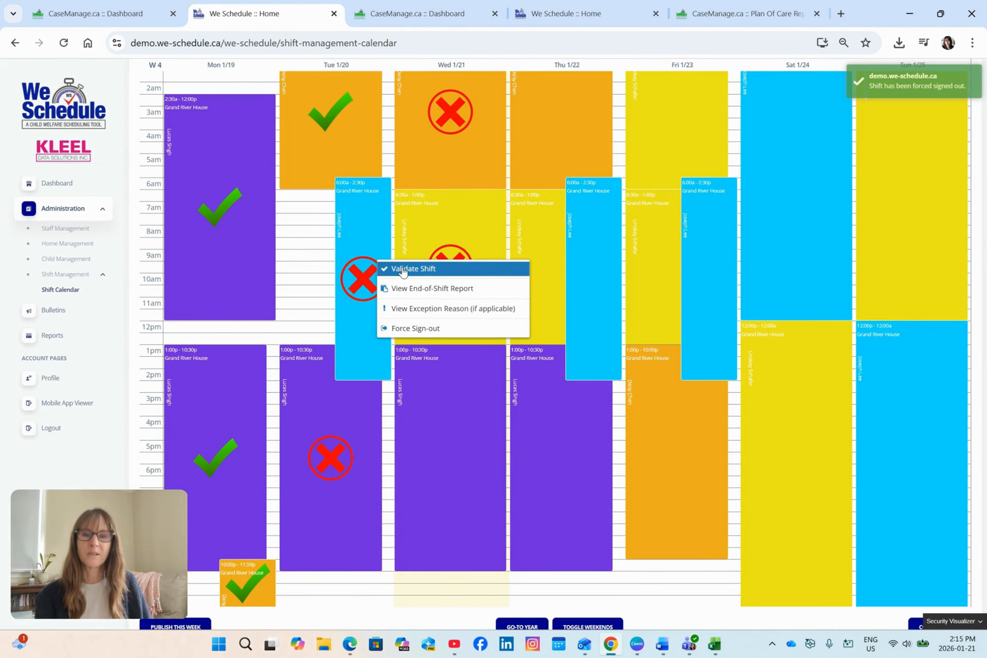
{"action": "left_click", "coordinate": [402, 270]}
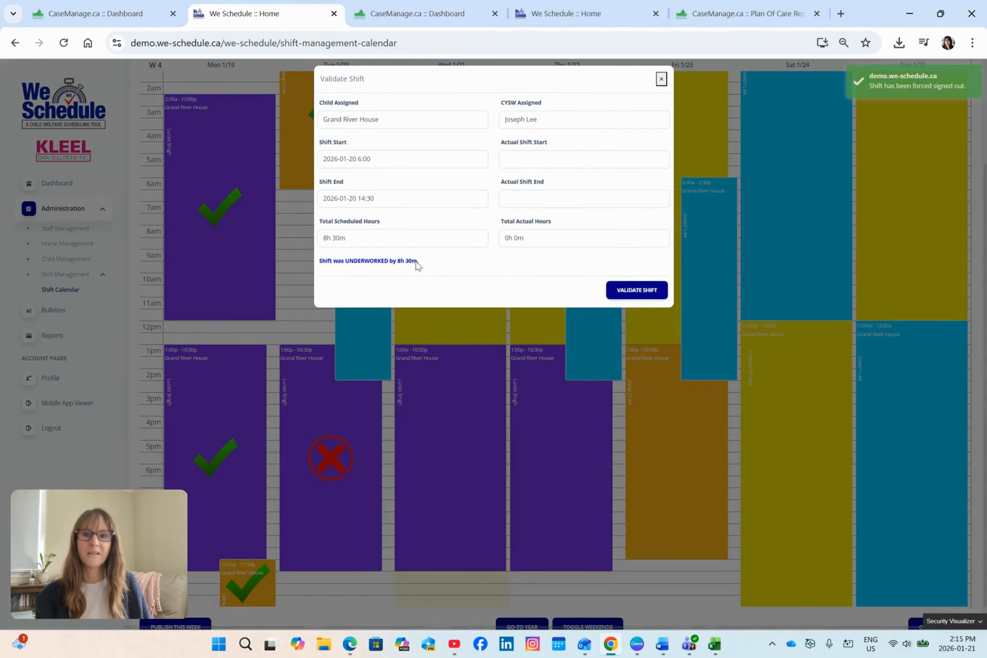
{"action": "left_click", "coordinate": [611, 298]}
Set the end of Tuesday 1/20's 1:00 PM shift to 10:00 PM and save it with the reason "He left early.".
{"action": "scroll", "coordinate": [354, 450], "scroll_direction": "down", "scroll_amount": 1}
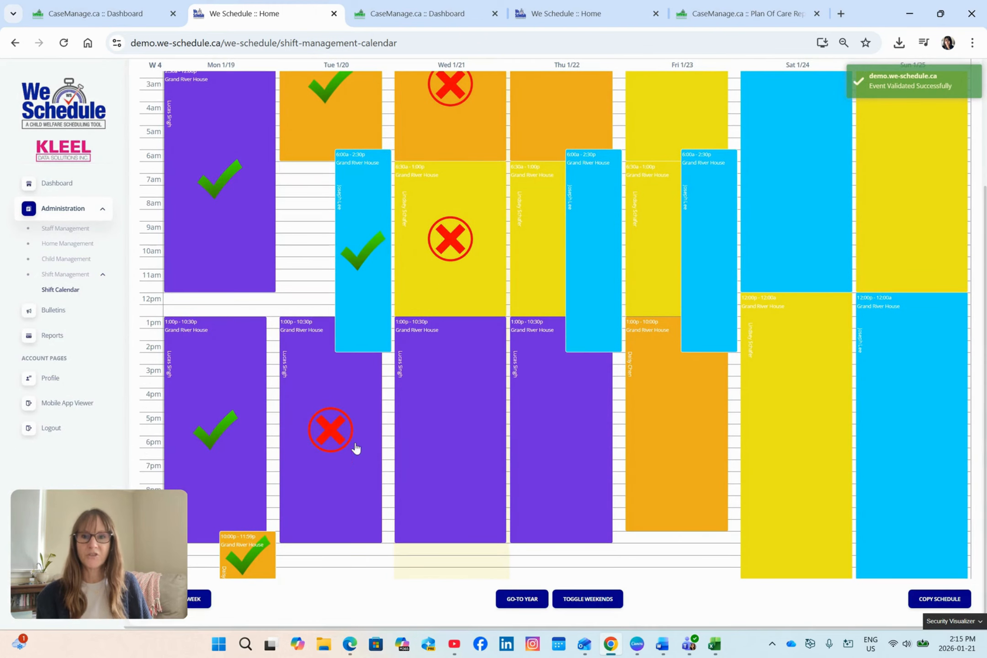
{"action": "left_click", "coordinate": [336, 405]}
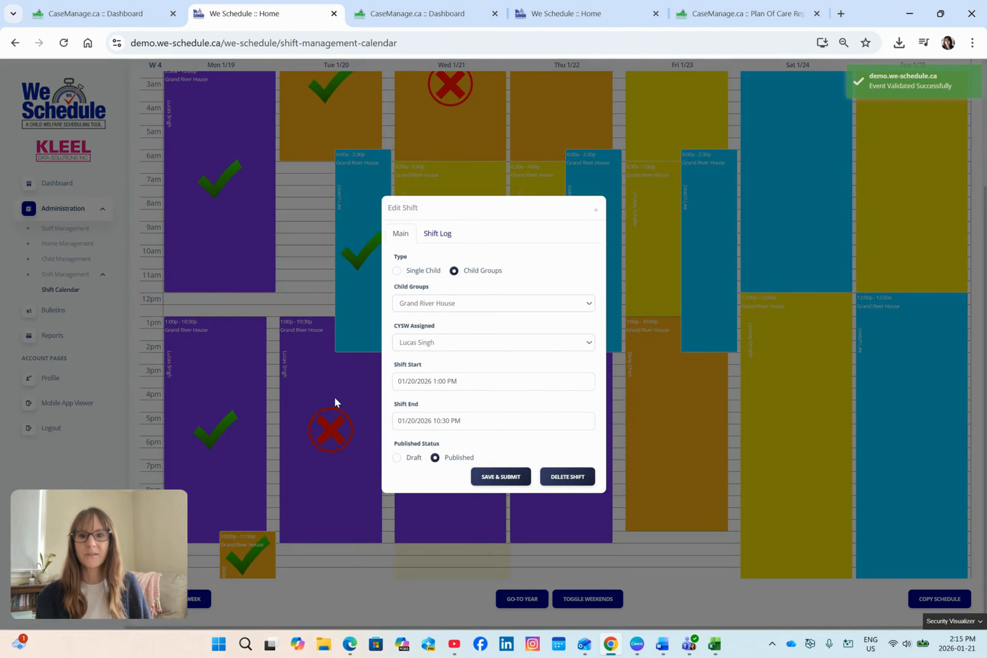
{"action": "left_click", "coordinate": [482, 421]}
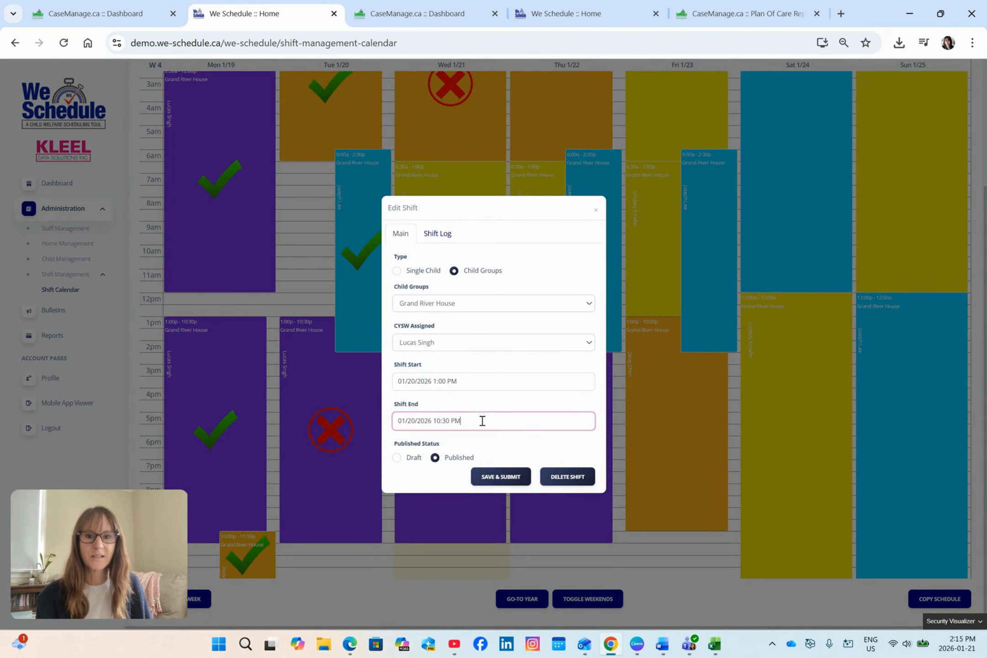
{"action": "left_click", "coordinate": [604, 440]}
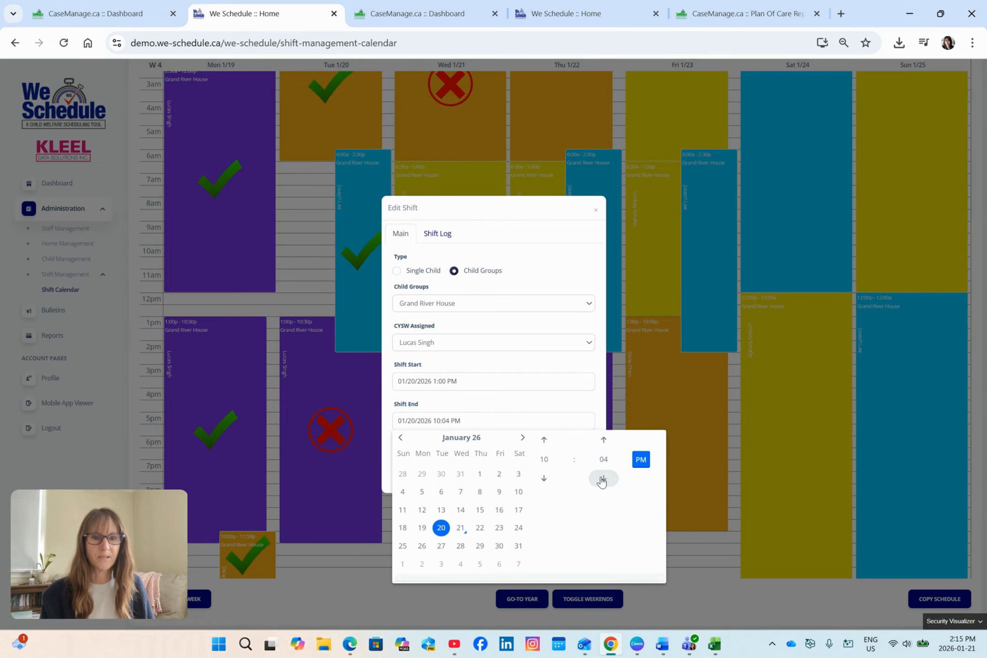
{"action": "left_click", "coordinate": [595, 409]}
{"action": "left_click", "coordinate": [505, 477]}
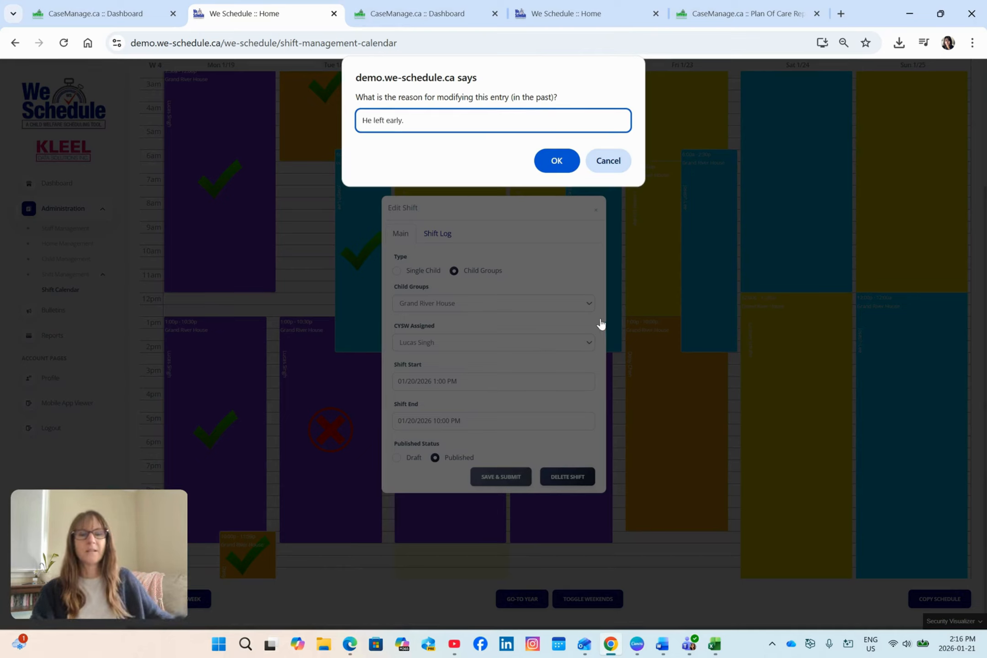
{"action": "left_click", "coordinate": [556, 160]}
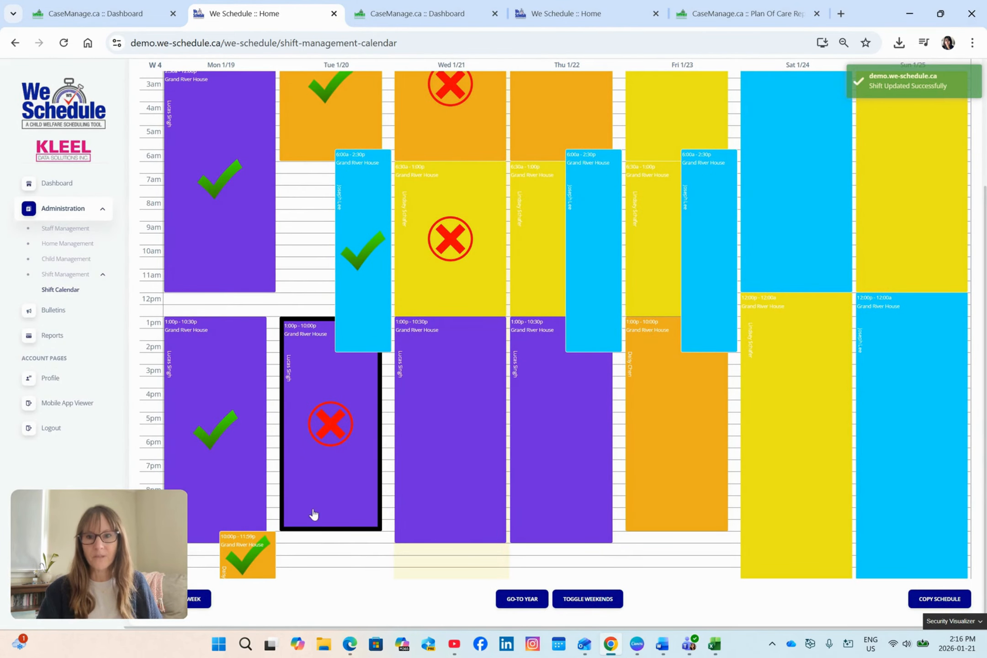
Validate the Tuesday 1/20 1:00p–10:00p Grand River House shift.
{"action": "right_click", "coordinate": [350, 453]}
{"action": "left_click", "coordinate": [373, 461]}
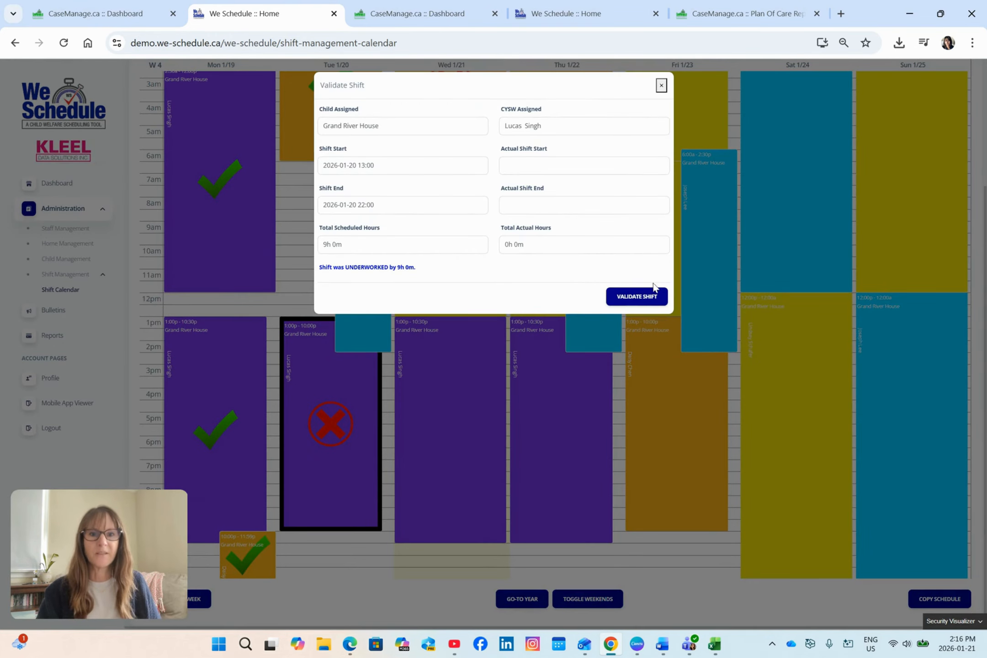
{"action": "left_click", "coordinate": [644, 296]}
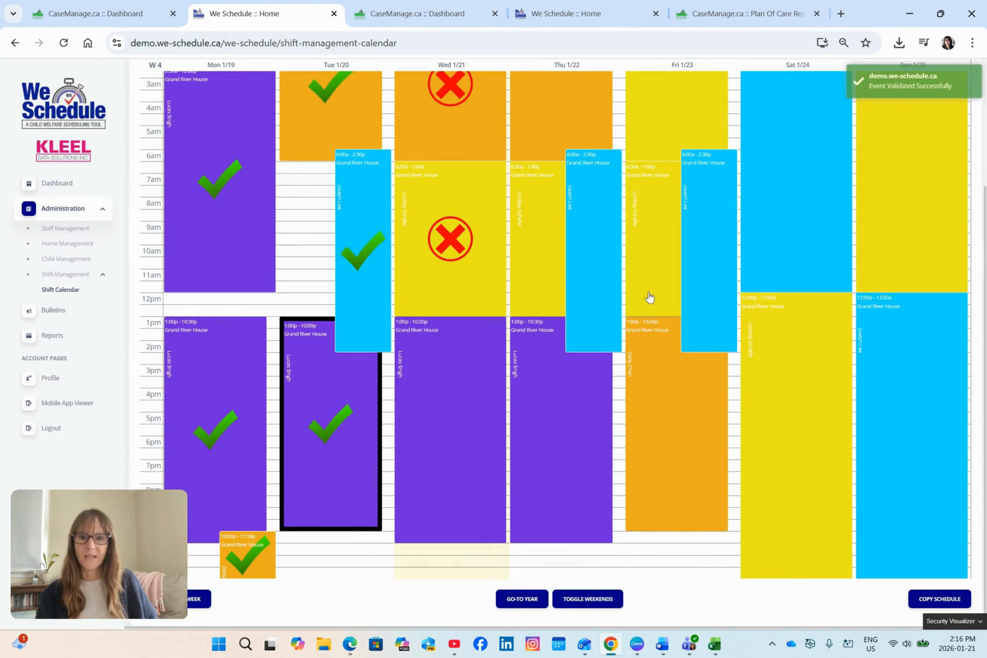
{"action": "scroll", "coordinate": [734, 403], "scroll_direction": "up", "scroll_amount": 4}
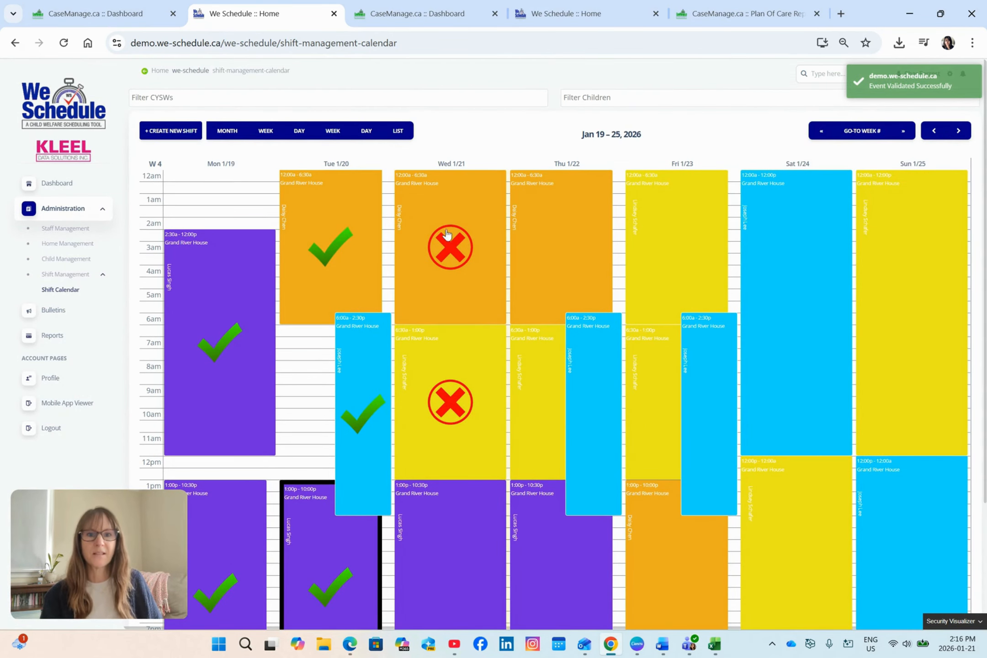
{"action": "left_click", "coordinate": [172, 131]}
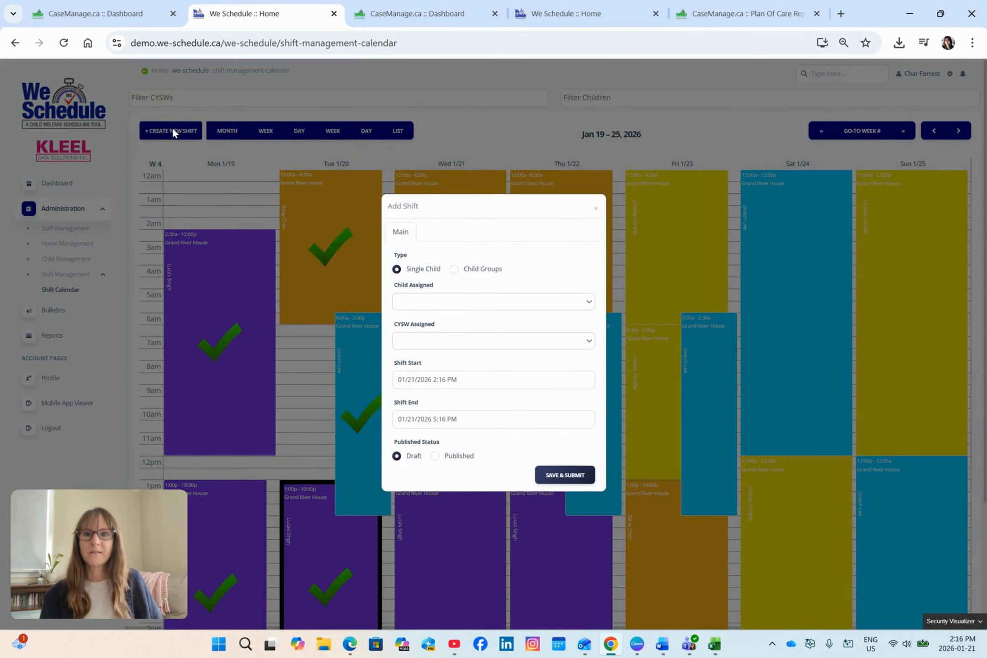
{"action": "left_click", "coordinate": [596, 211]}
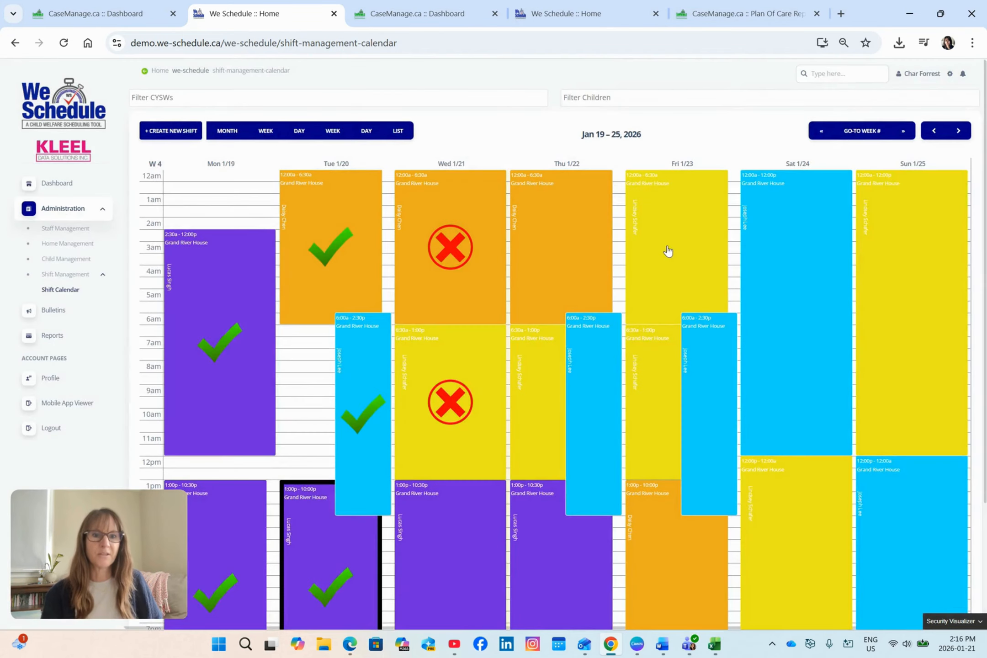
Add a draft child-group shift for Grand River House on Thursday 01/22/2026, 3:30 AM to 5:30 AM, with PLACEHOLDER as the assigned CYSW.
{"action": "scroll", "coordinate": [667, 256], "scroll_direction": "down", "scroll_amount": 3}
{"action": "scroll", "coordinate": [666, 293], "scroll_direction": "up", "scroll_amount": 2}
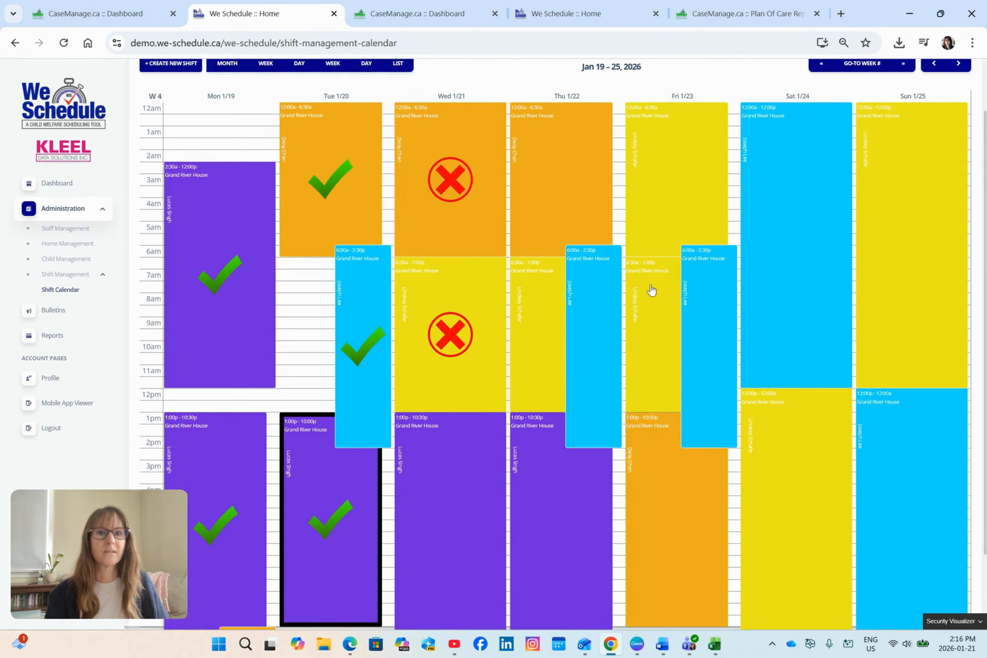
{"action": "left_click_drag", "start_coordinate": [613, 190], "coordinate": [614, 226]}
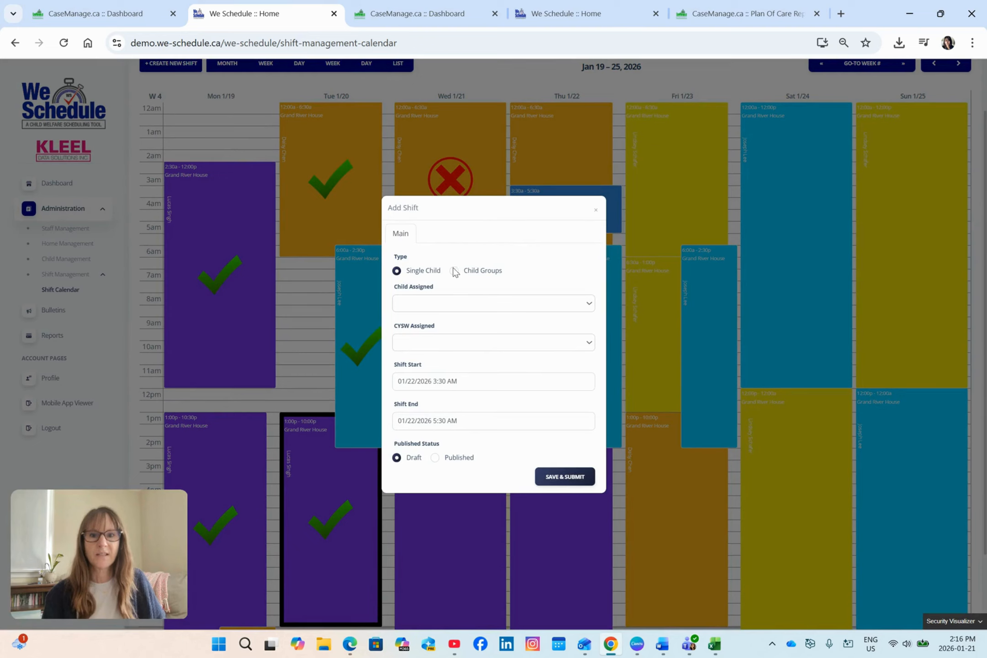
{"action": "left_click", "coordinate": [454, 270]}
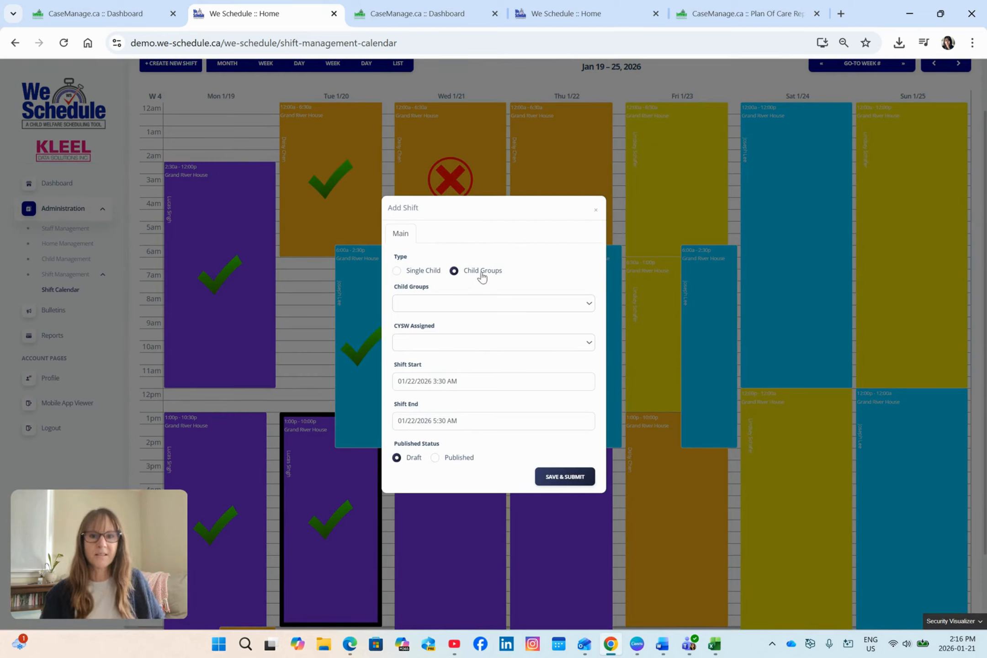
{"action": "left_click", "coordinate": [475, 302]}
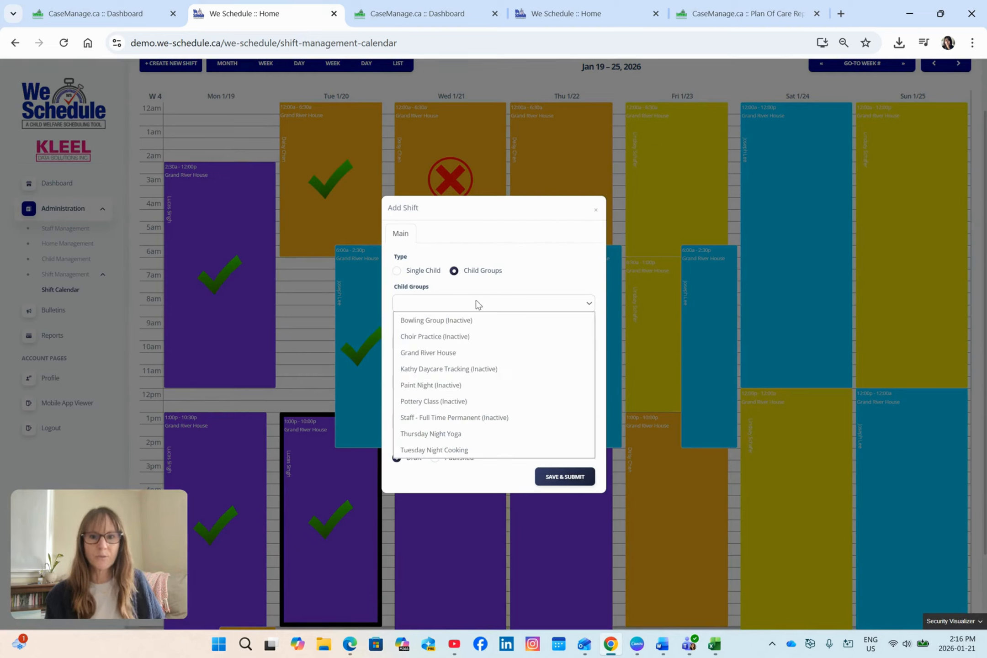
{"action": "left_click", "coordinate": [460, 340]}
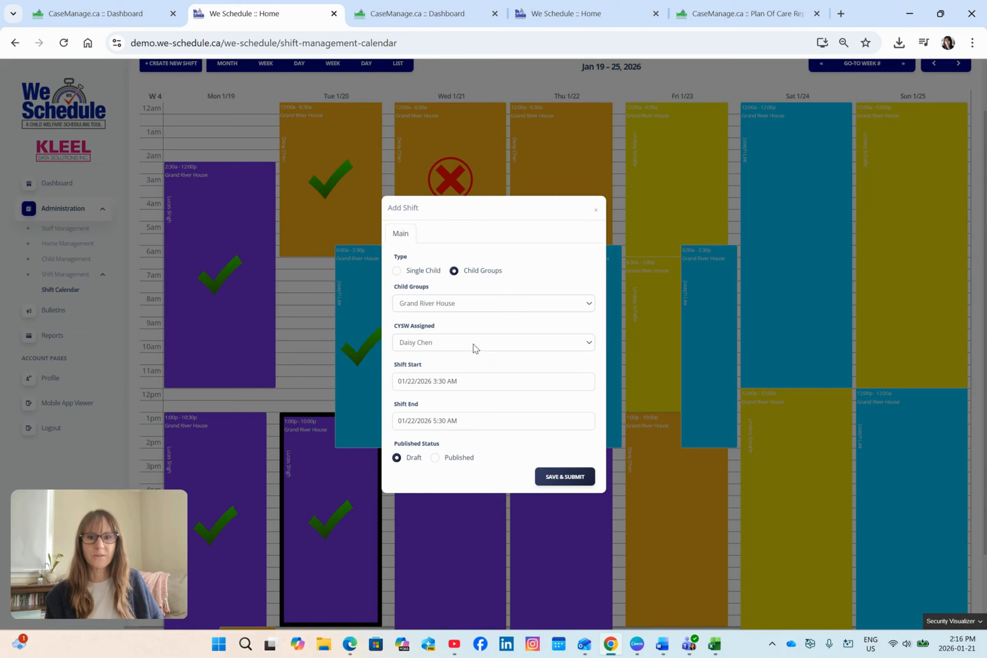
{"action": "left_click", "coordinate": [473, 344]}
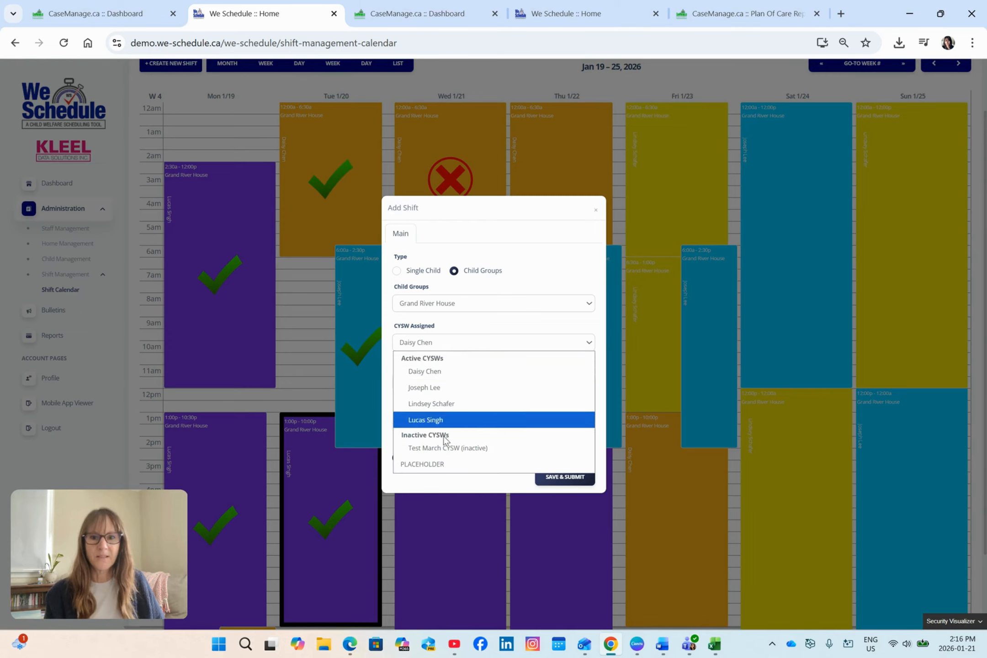
{"action": "left_click", "coordinate": [439, 460]}
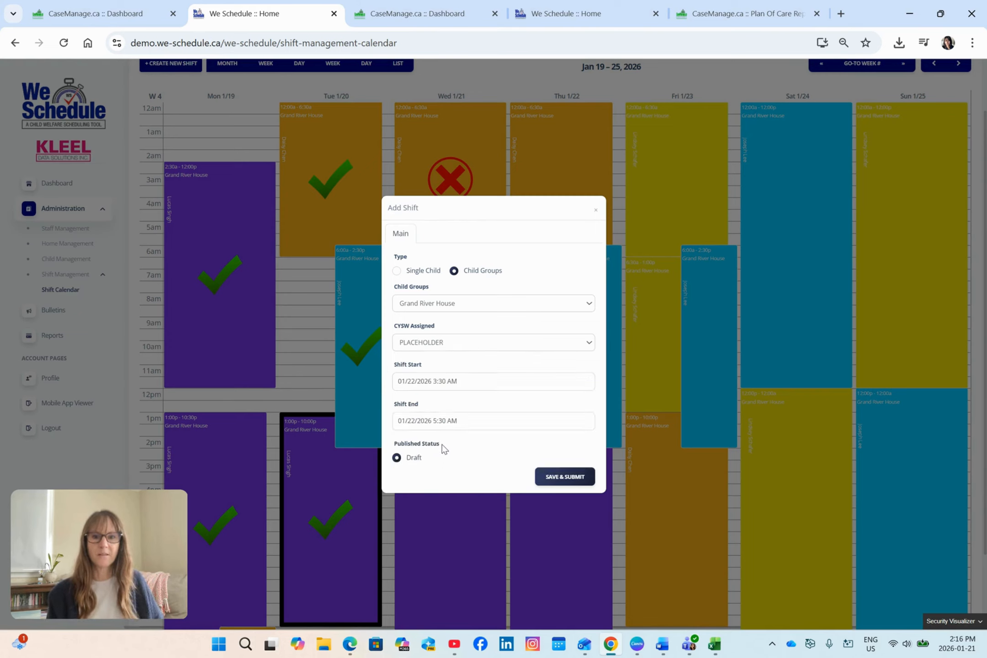
{"action": "left_click", "coordinate": [547, 478]}
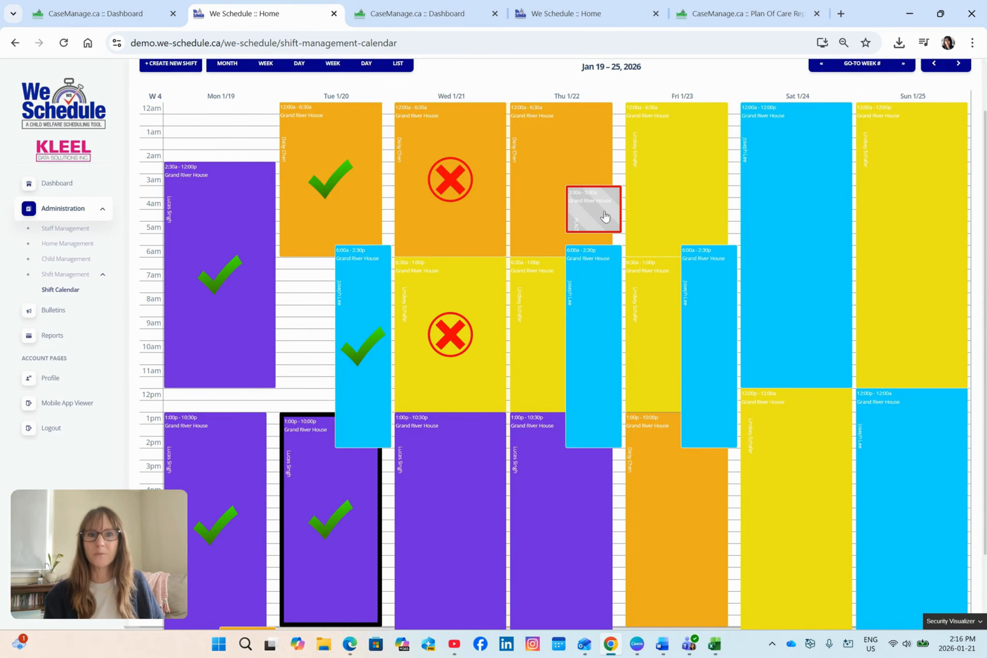
Assign Thursday's 3:30–5:30 AM placeholder shift to the CYSW who works that day's 6:00a–2:30p shift, set it to Published and save.
{"action": "left_click", "coordinate": [605, 214]}
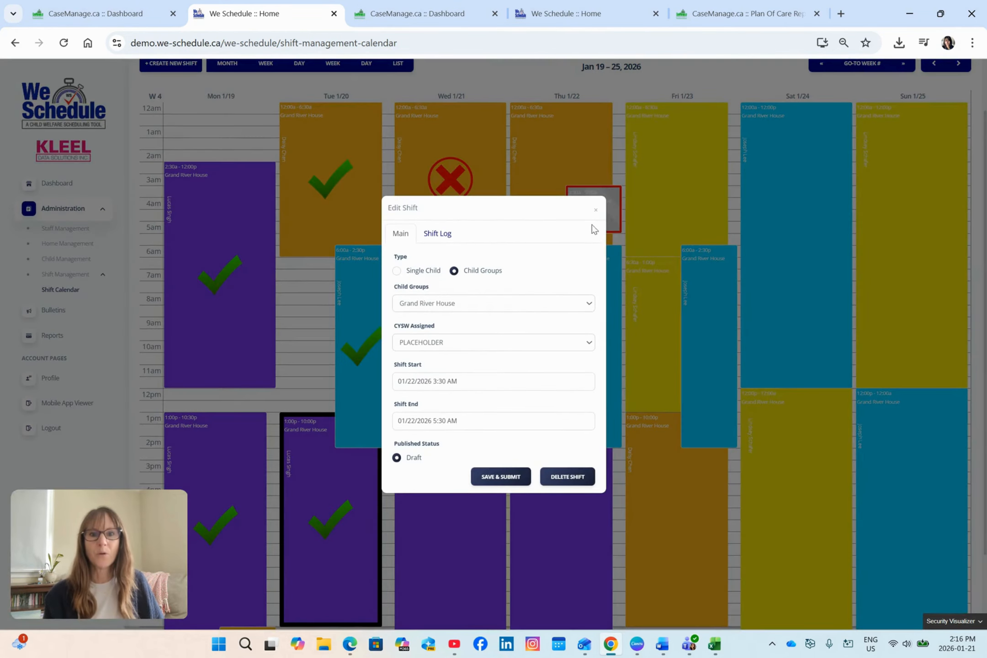
{"action": "left_click", "coordinate": [503, 346]}
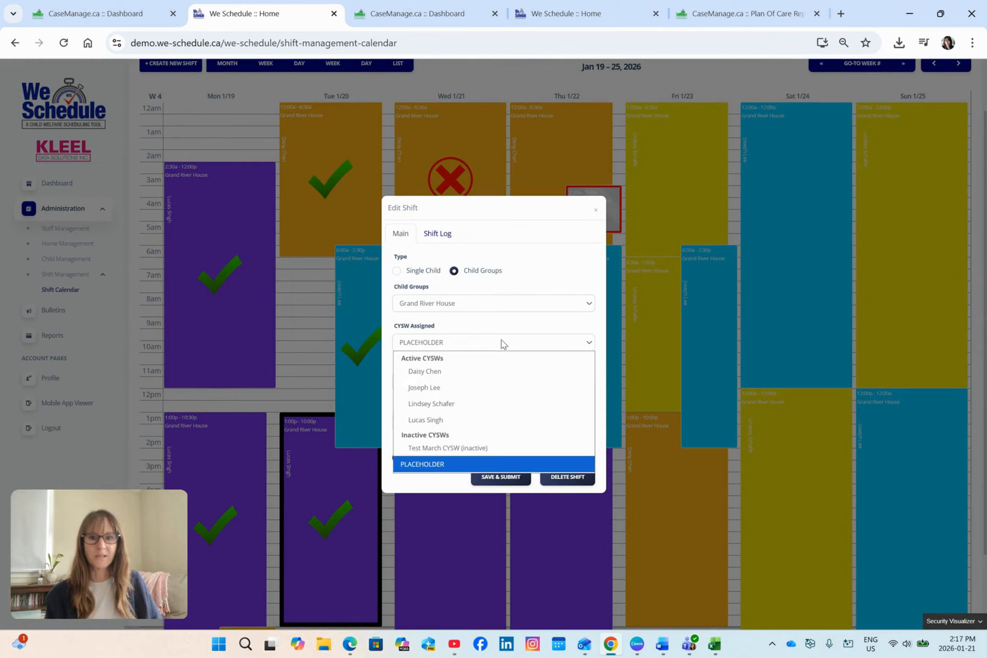
{"action": "left_click", "coordinate": [462, 388]}
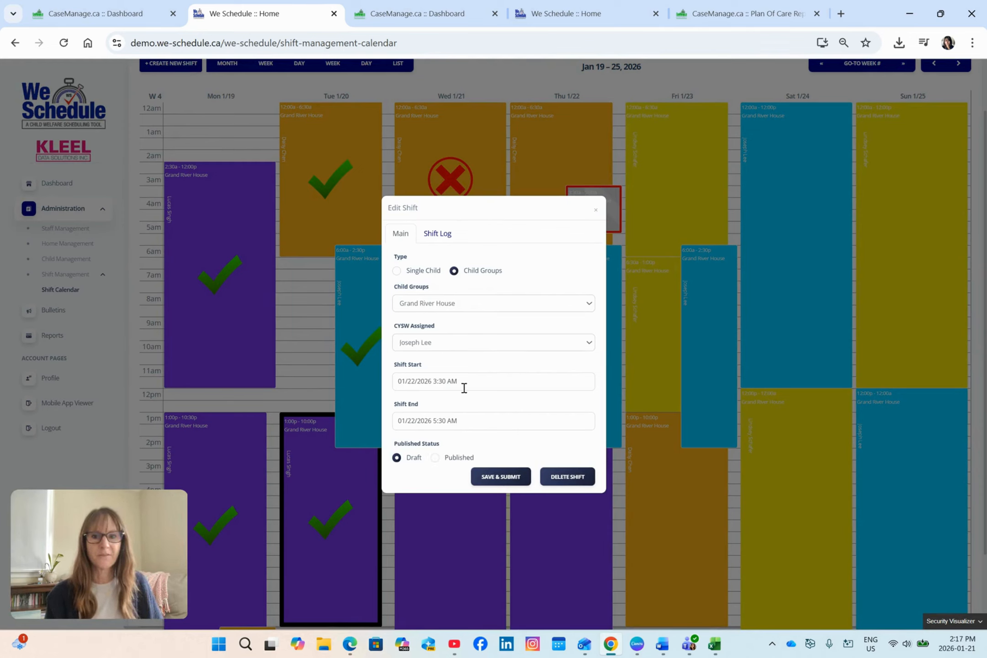
{"action": "left_click", "coordinate": [435, 458]}
{"action": "left_click", "coordinate": [513, 473]}
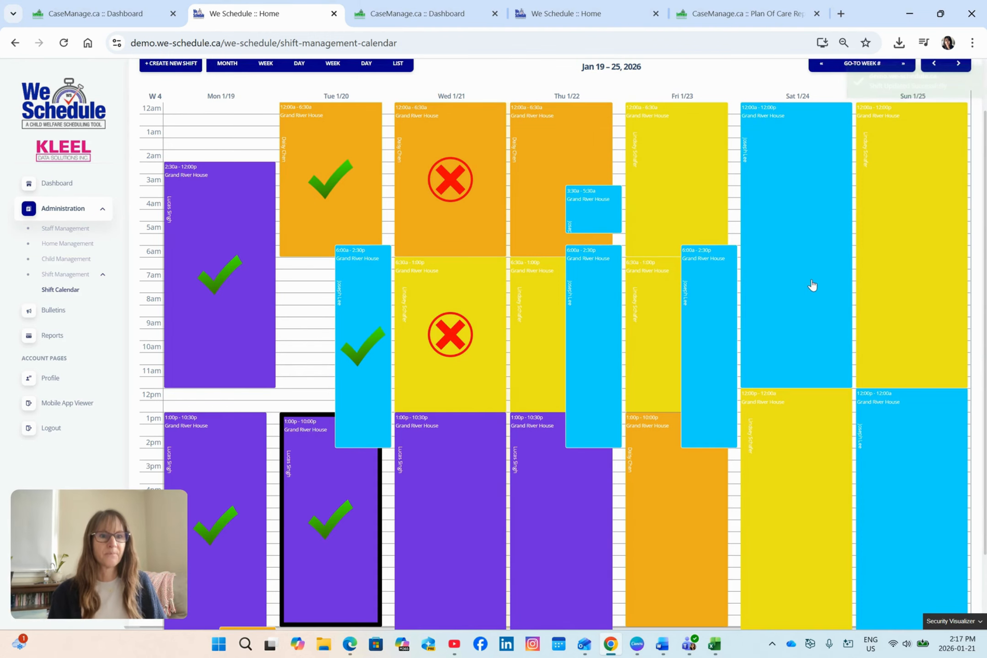
Check the following week, Jan 26 – Feb 1, 2026, in the shift calendar, and return to Jan 19 – 25.
{"action": "scroll", "coordinate": [813, 287], "scroll_direction": "up", "scroll_amount": 2}
{"action": "left_click", "coordinate": [958, 131]}
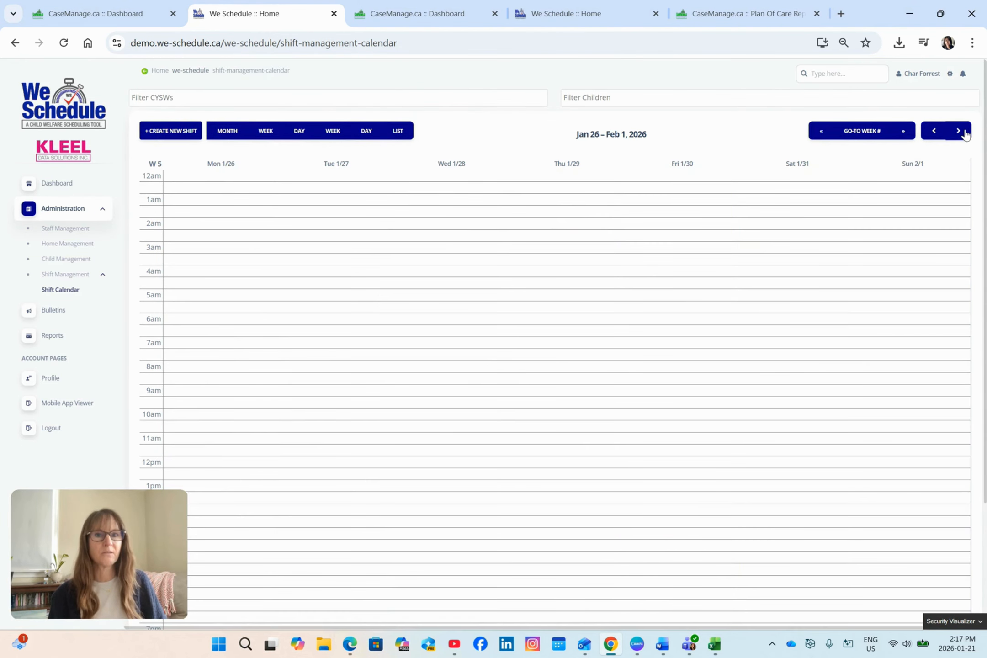
{"action": "scroll", "coordinate": [693, 302], "scroll_direction": "down", "scroll_amount": 3}
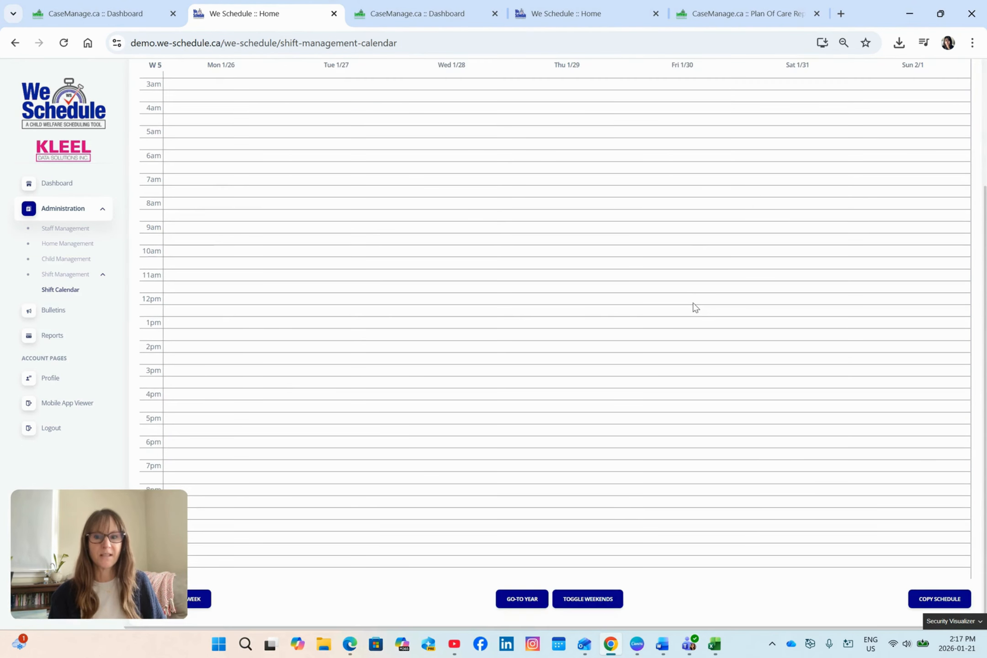
{"action": "scroll", "coordinate": [694, 309], "scroll_direction": "up", "scroll_amount": 3}
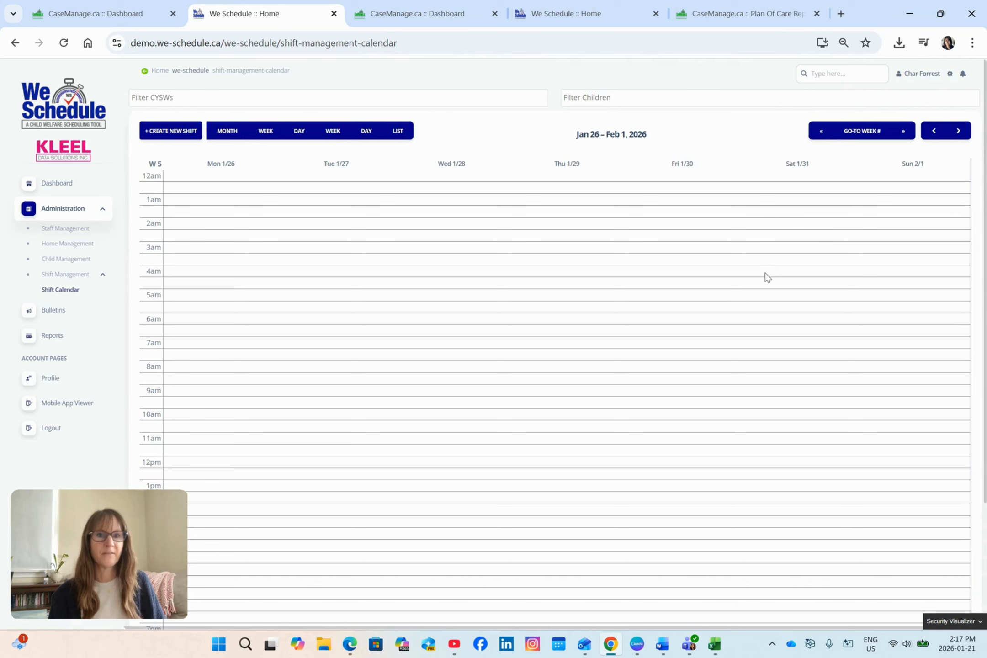
{"action": "left_click", "coordinate": [934, 131]}
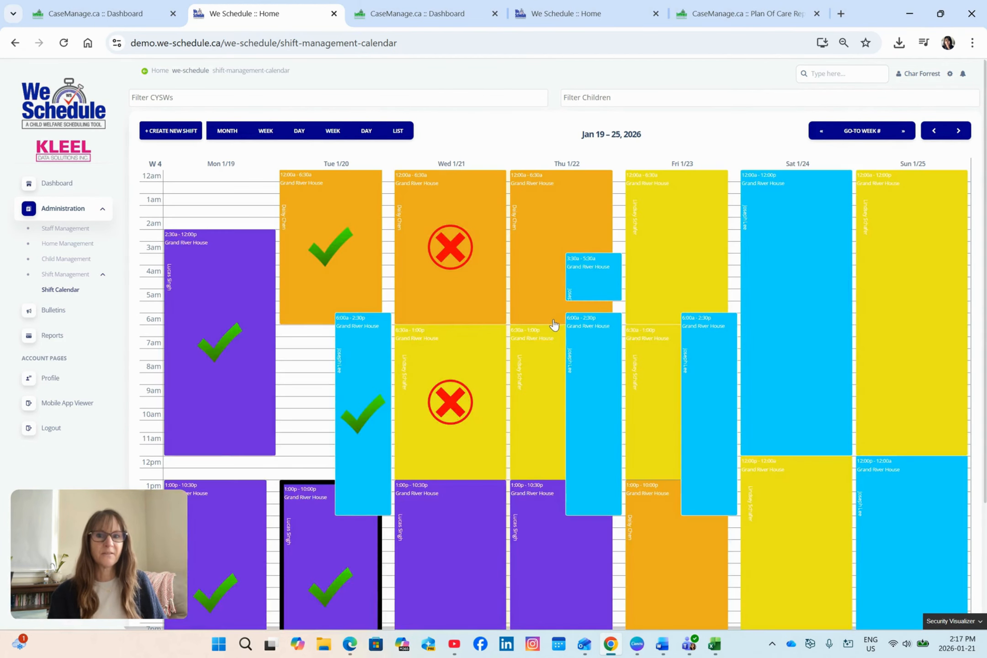
Copy the Grand River House child group's shifts from week 4 for 1 week, and display the Jan 26 – Feb 1 week.
{"action": "scroll", "coordinate": [530, 327], "scroll_direction": "down", "scroll_amount": 3}
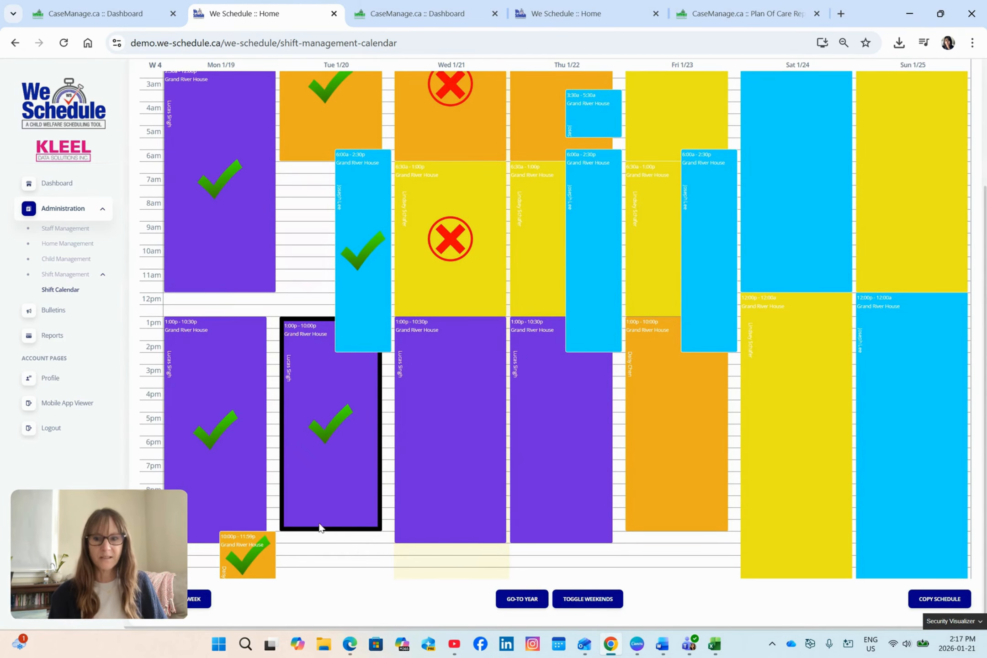
{"action": "left_click", "coordinate": [916, 597]}
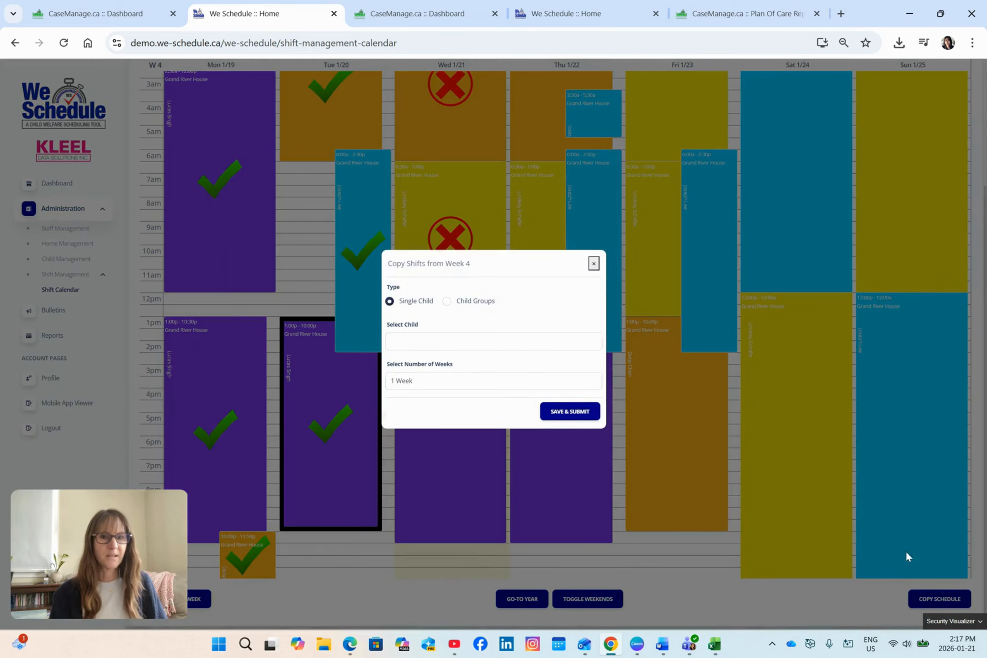
{"action": "left_click", "coordinate": [447, 307]}
{"action": "left_click", "coordinate": [457, 346]}
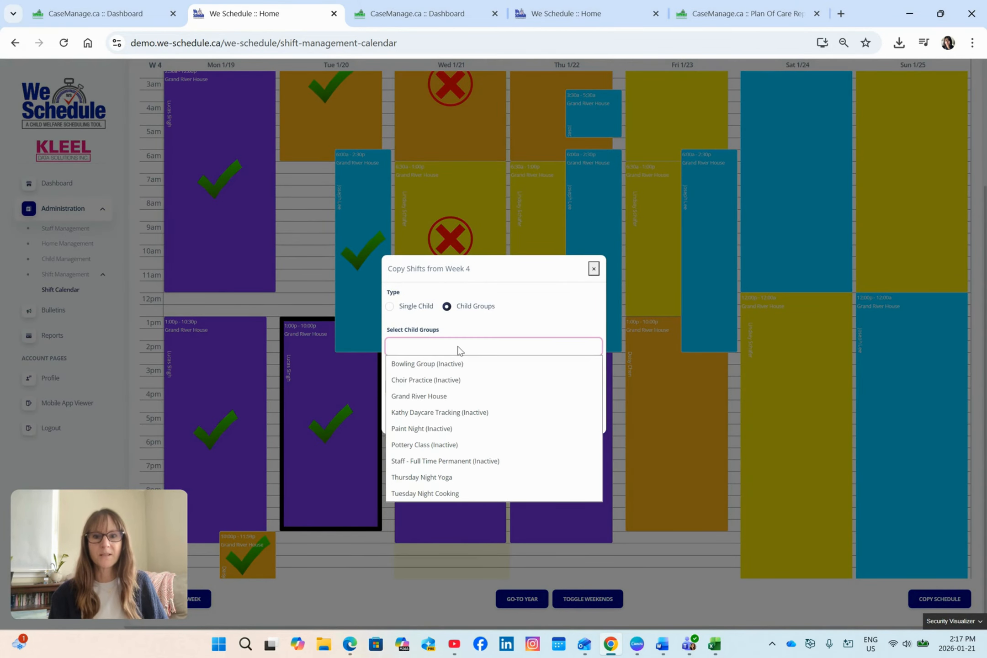
{"action": "left_click", "coordinate": [445, 388]}
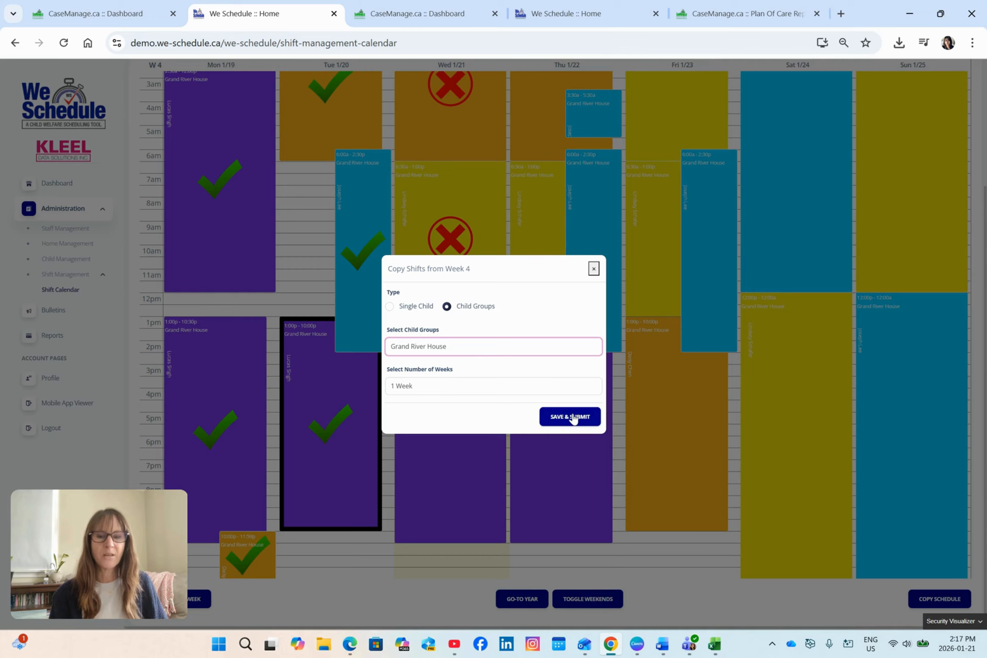
{"action": "left_click", "coordinate": [558, 387]}
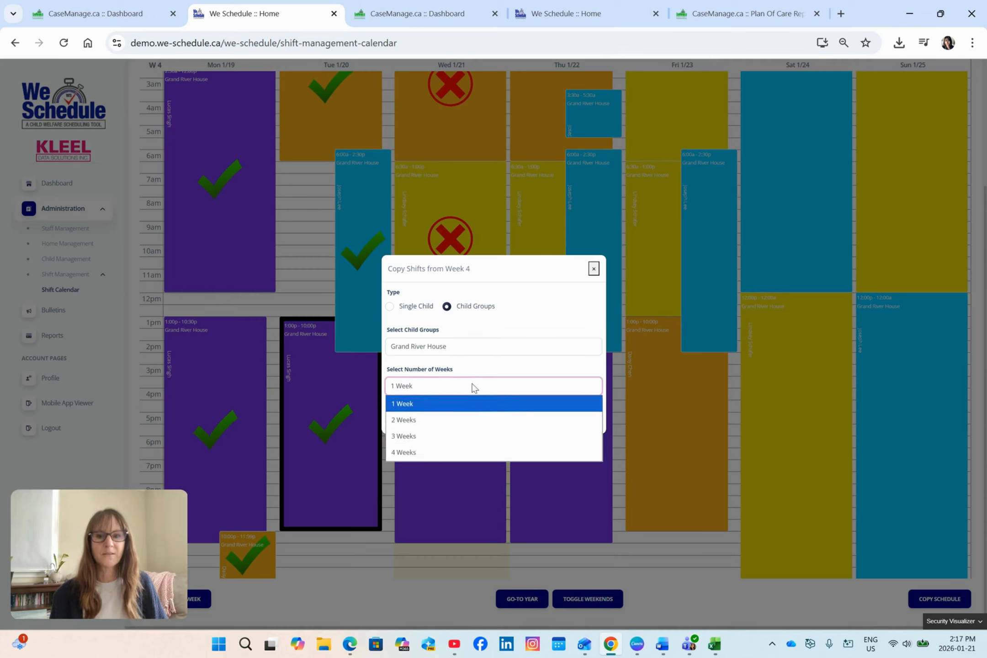
{"action": "left_click", "coordinate": [482, 414]}
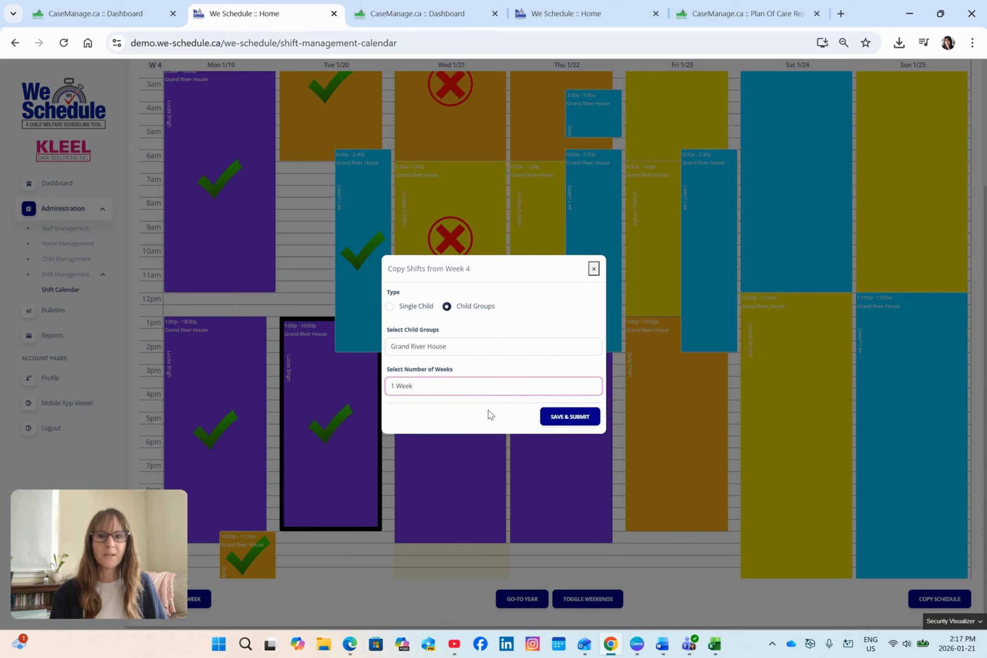
{"action": "left_click", "coordinate": [587, 417]}
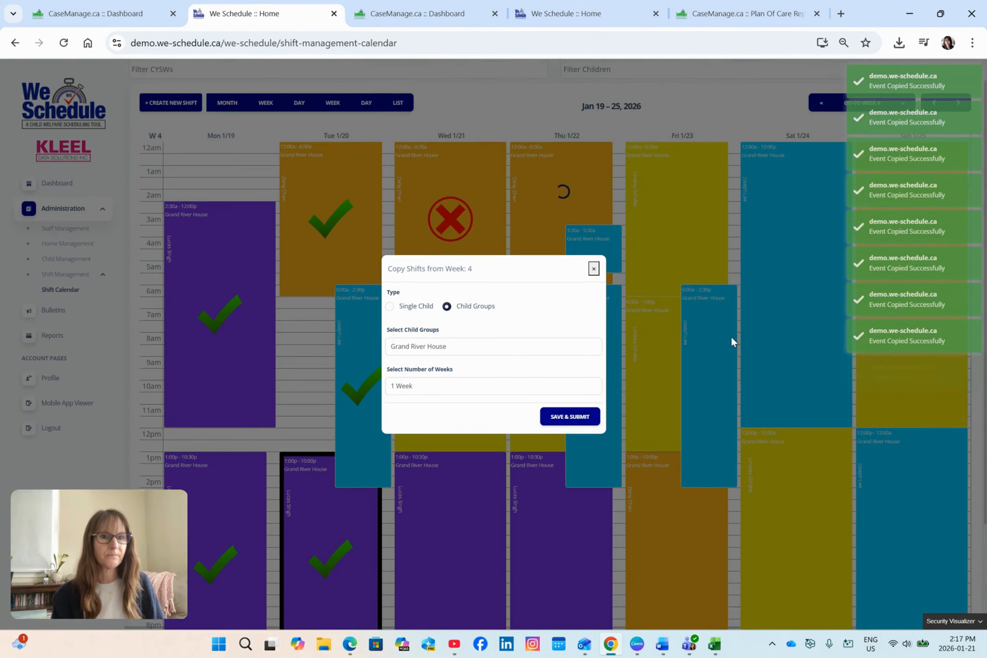
{"action": "scroll", "coordinate": [731, 336], "scroll_direction": "up", "scroll_amount": 3}
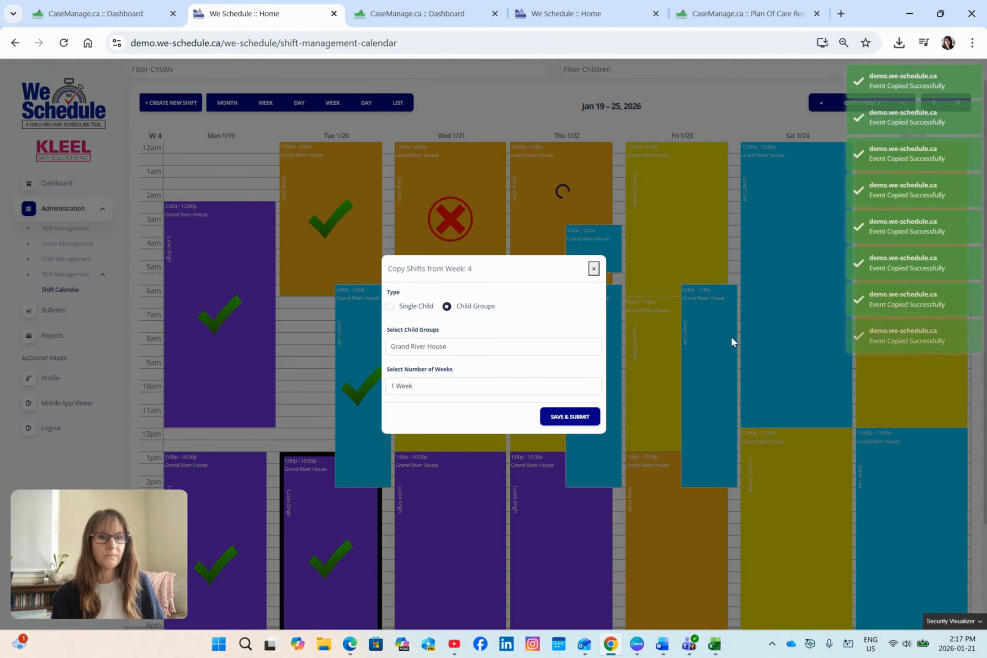
{"action": "left_click", "coordinate": [594, 269]}
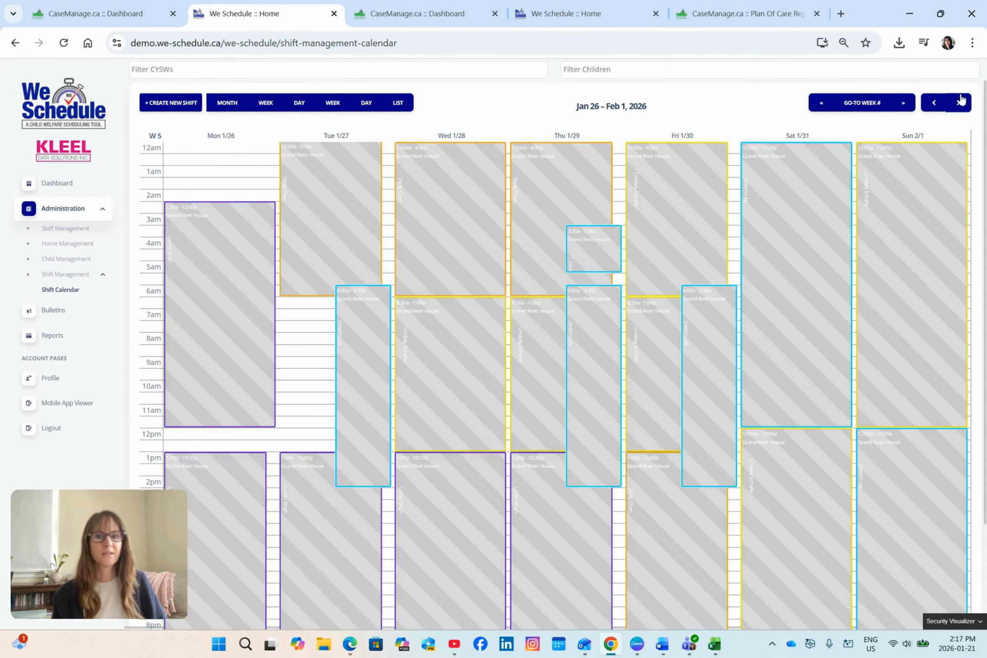
Set the end of Tuesday 1/27's 6:00 AM Grand River House shift to 6:30 PM and save it as a draft.
{"action": "scroll", "coordinate": [741, 333], "scroll_direction": "down", "scroll_amount": 3}
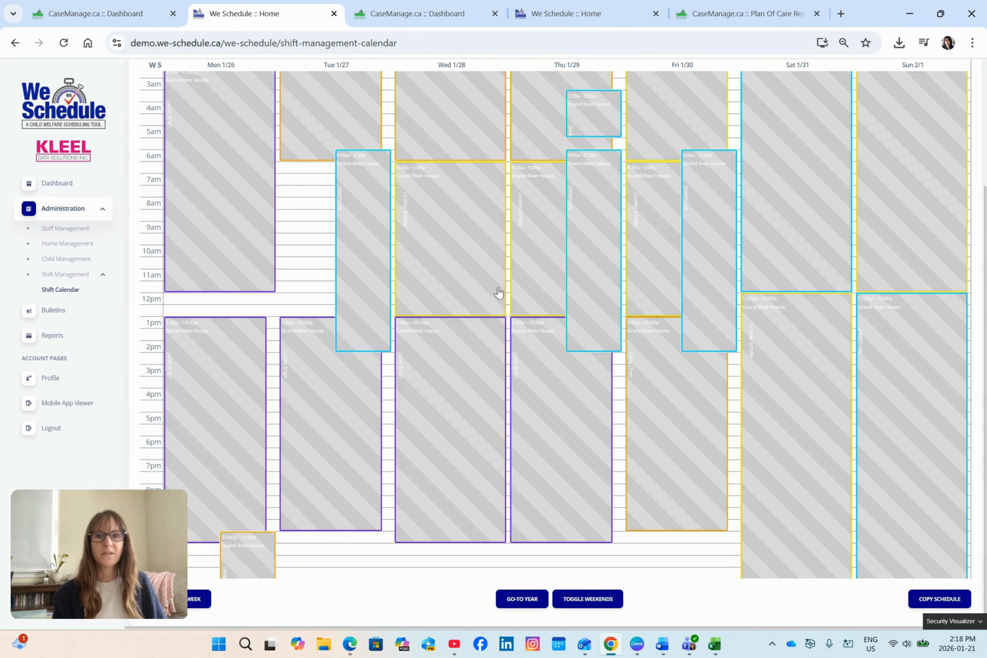
{"action": "left_click", "coordinate": [368, 186]}
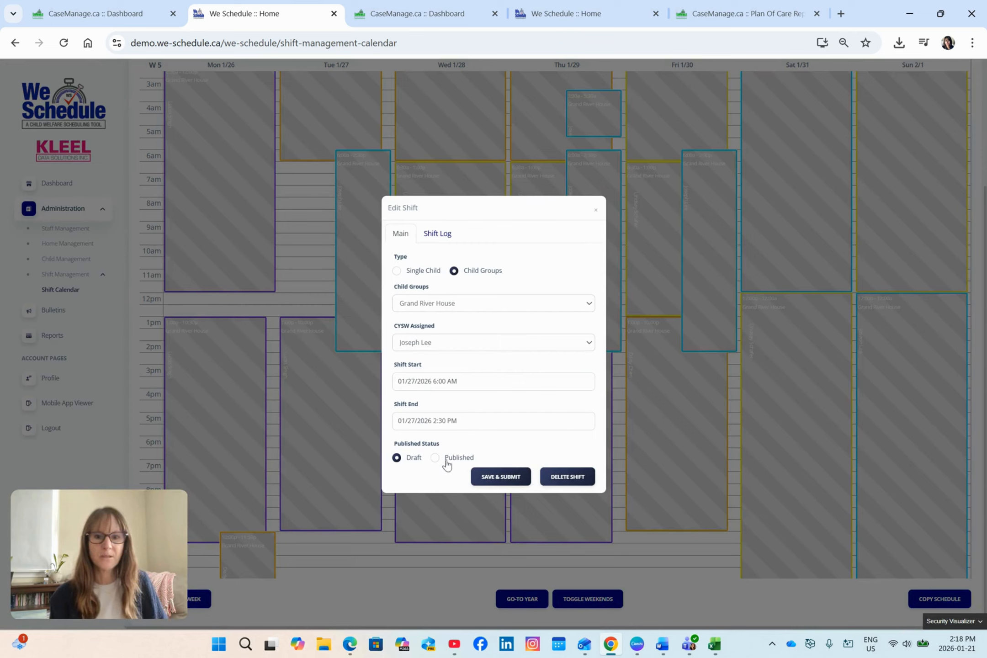
{"action": "left_click", "coordinate": [470, 415]}
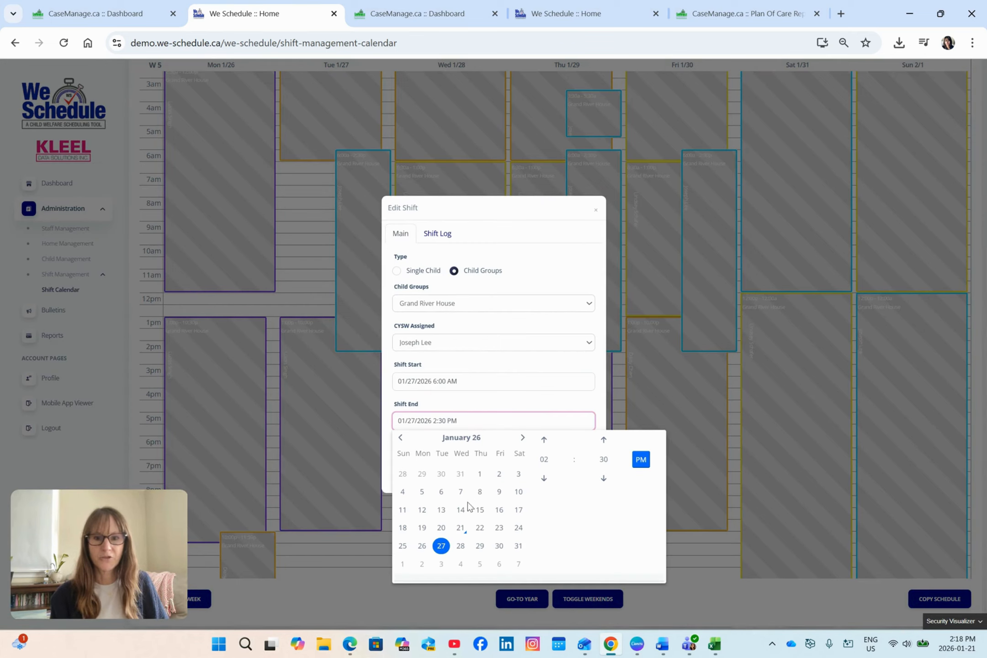
{"action": "left_click", "coordinate": [544, 440]}
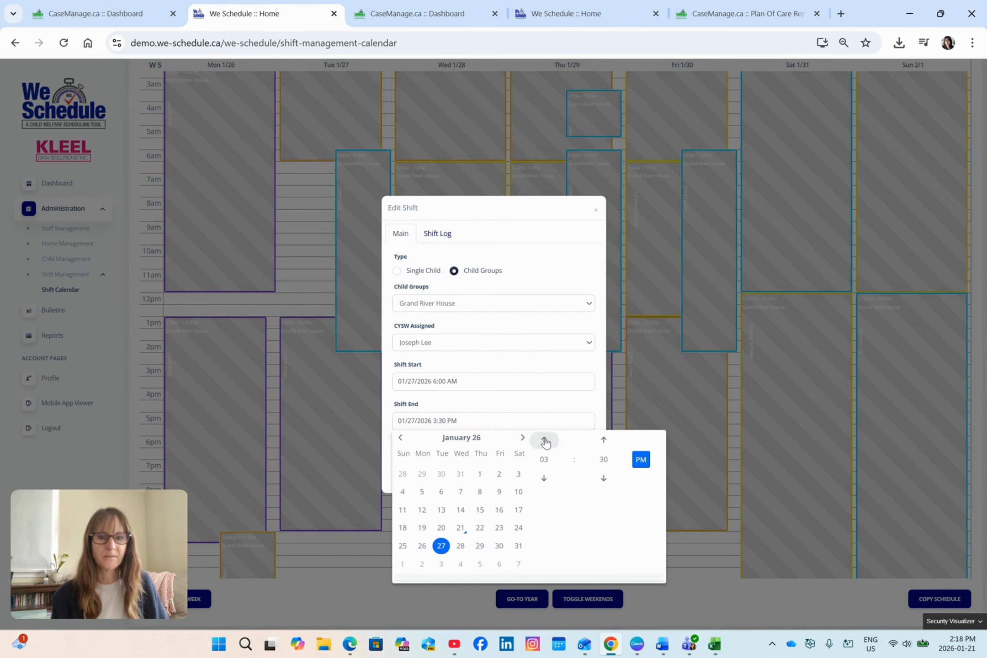
{"action": "left_click", "coordinate": [544, 439]}
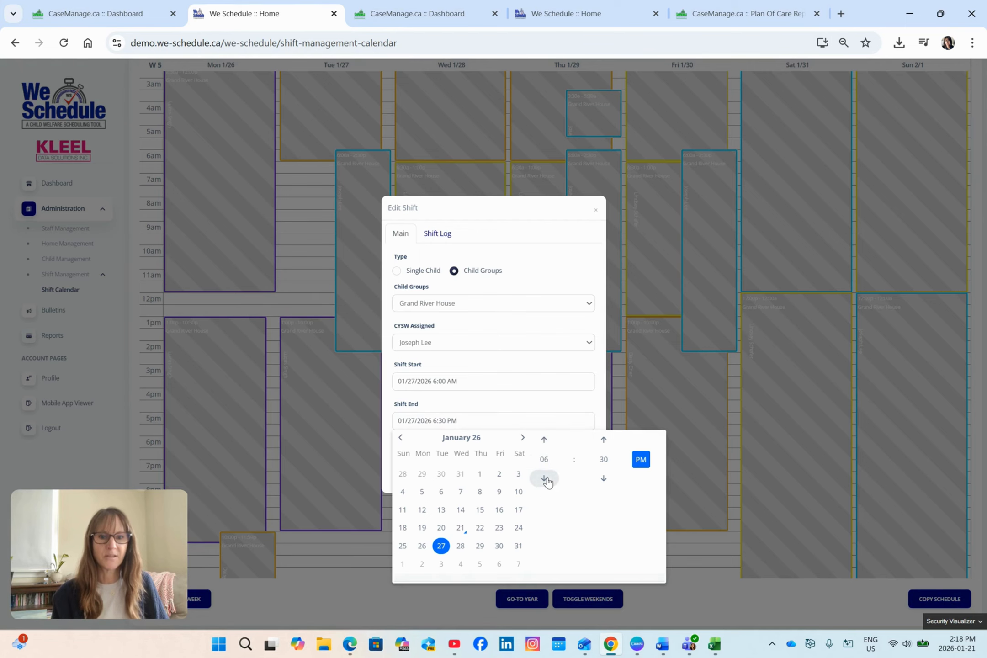
{"action": "left_click", "coordinate": [590, 407]}
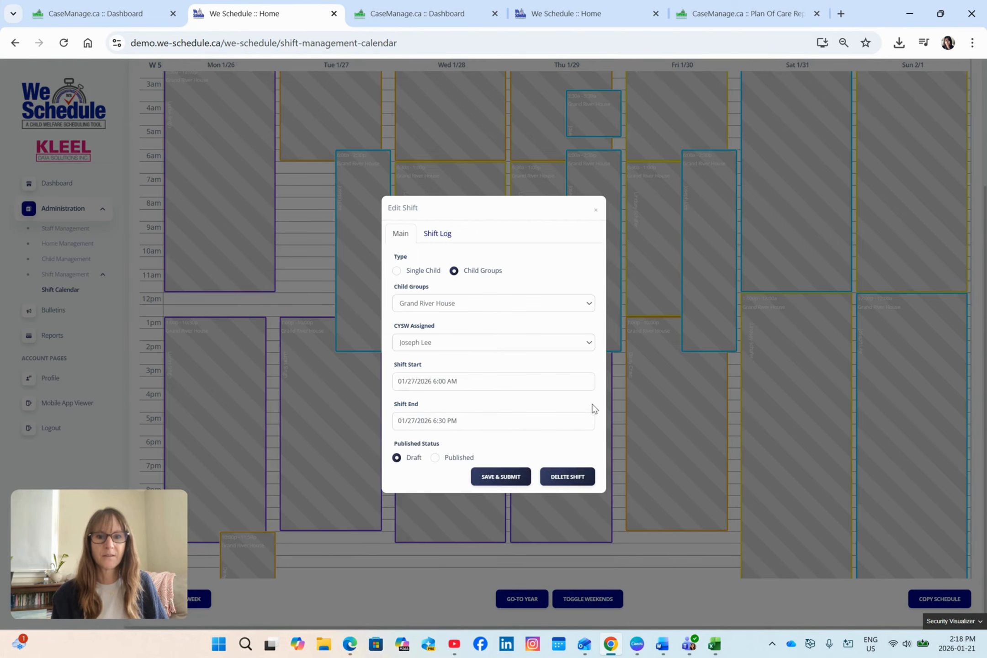
{"action": "left_click", "coordinate": [508, 480]}
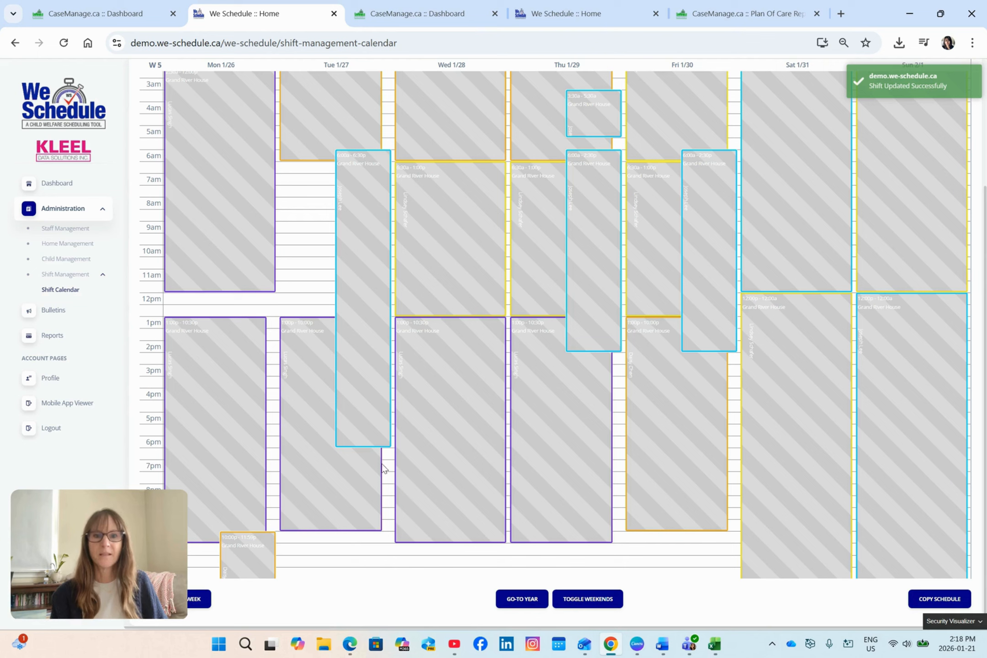
Publish all shifts of week 5 and look over the published week in the calendar.
{"action": "left_click", "coordinate": [206, 604]}
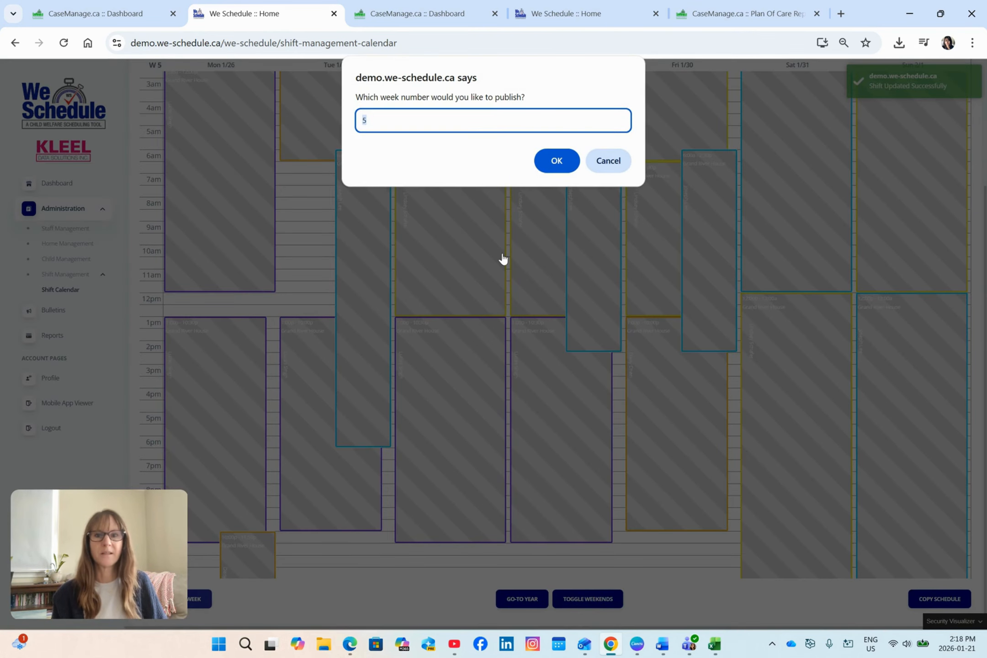
{"action": "left_click", "coordinate": [549, 160]}
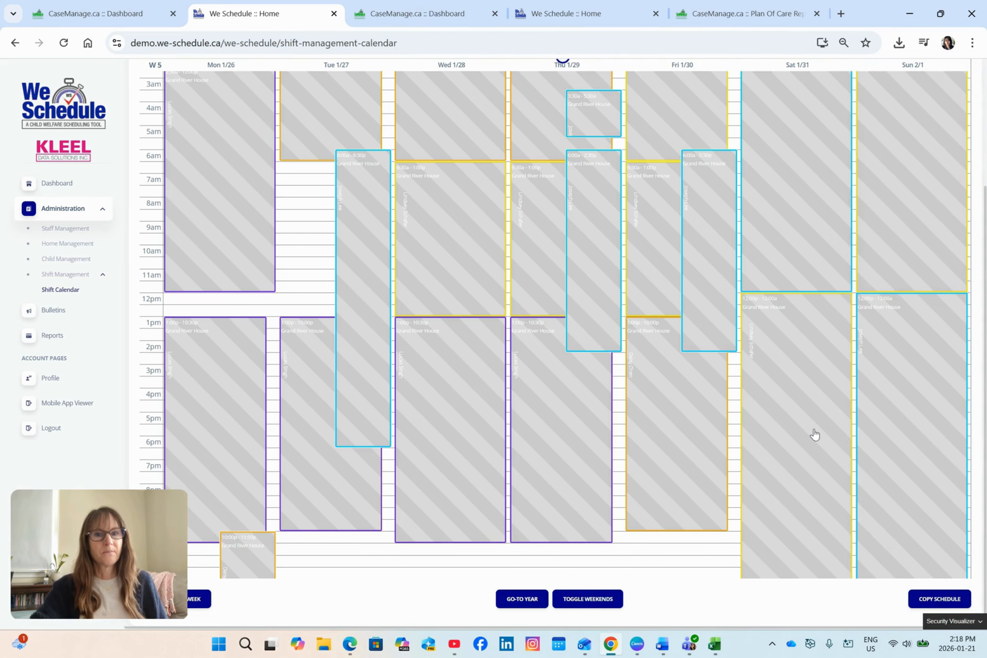
{"action": "scroll", "coordinate": [814, 434], "scroll_direction": "up", "scroll_amount": 3}
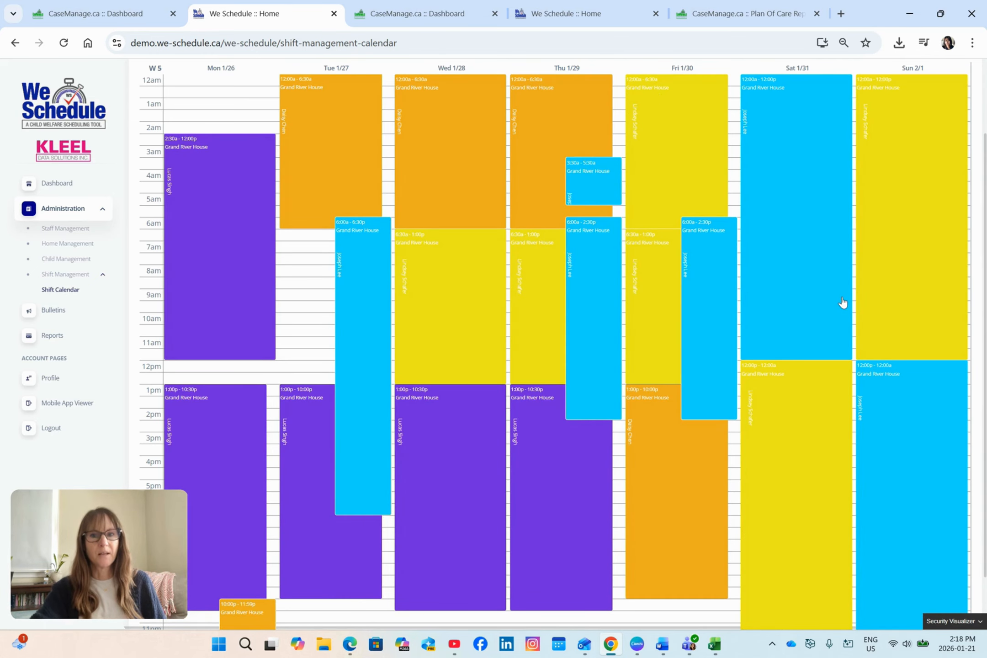
{"action": "scroll", "coordinate": [842, 302], "scroll_direction": "down", "scroll_amount": 2}
{"action": "scroll", "coordinate": [842, 302], "scroll_direction": "up", "scroll_amount": 4}
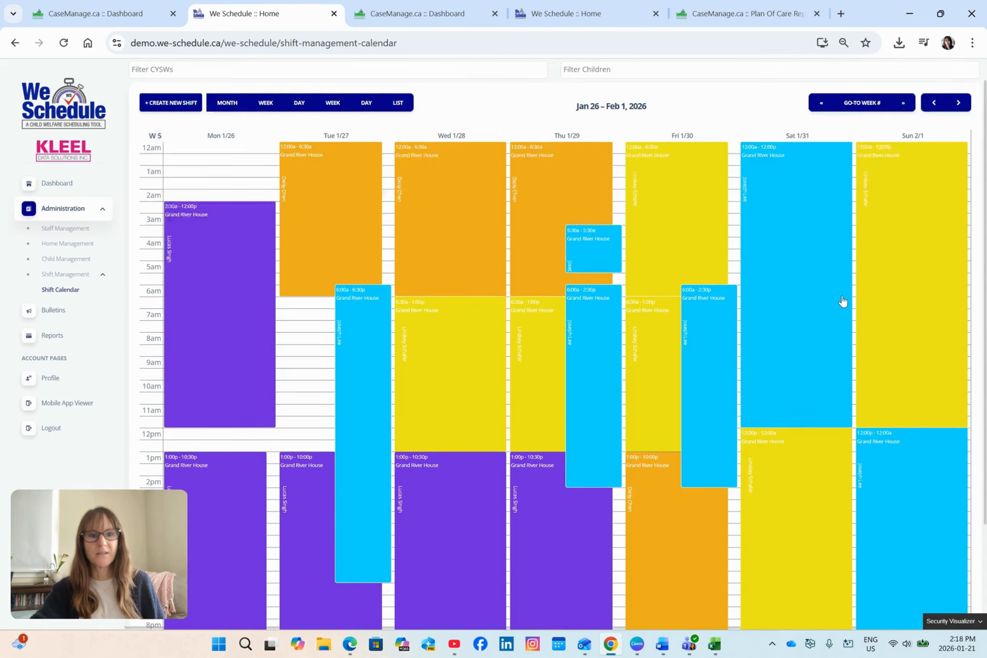
{"action": "scroll", "coordinate": [858, 305], "scroll_direction": "down", "scroll_amount": 2}
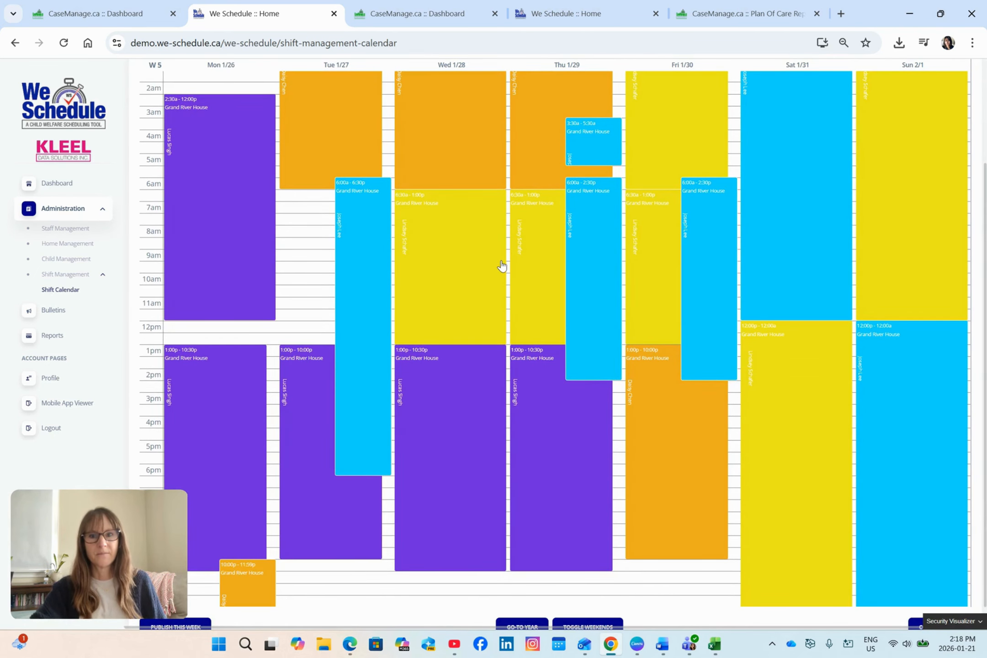
{"action": "scroll", "coordinate": [325, 224], "scroll_direction": "up", "scroll_amount": 3}
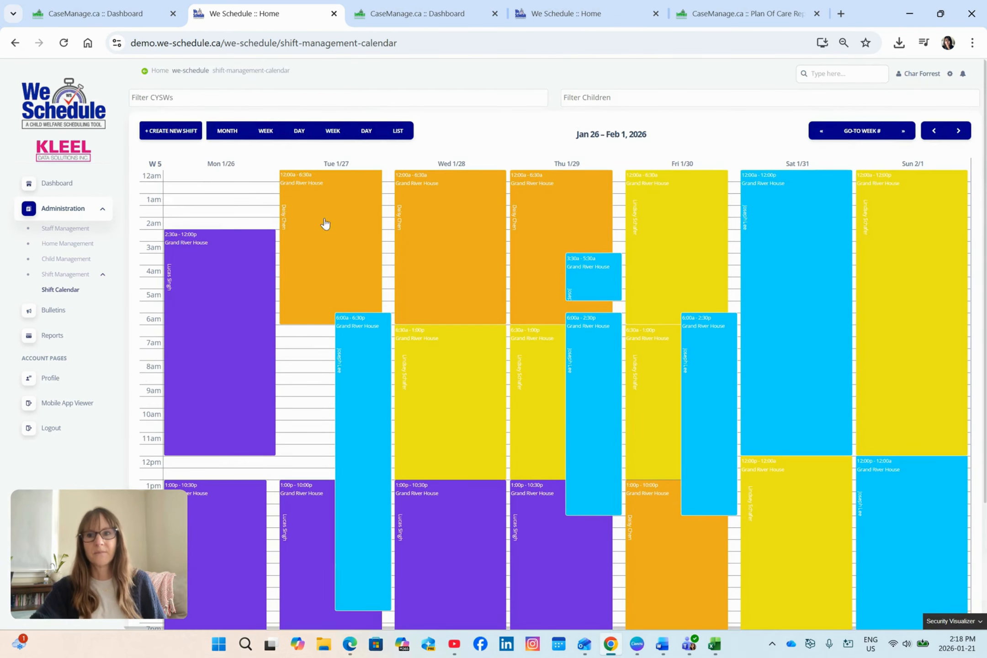
From the dashboard, open the last residential counsellor's profile, set the calendar color to RGB 94, 19, 205 and update the profile.
{"action": "left_click", "coordinate": [64, 184]}
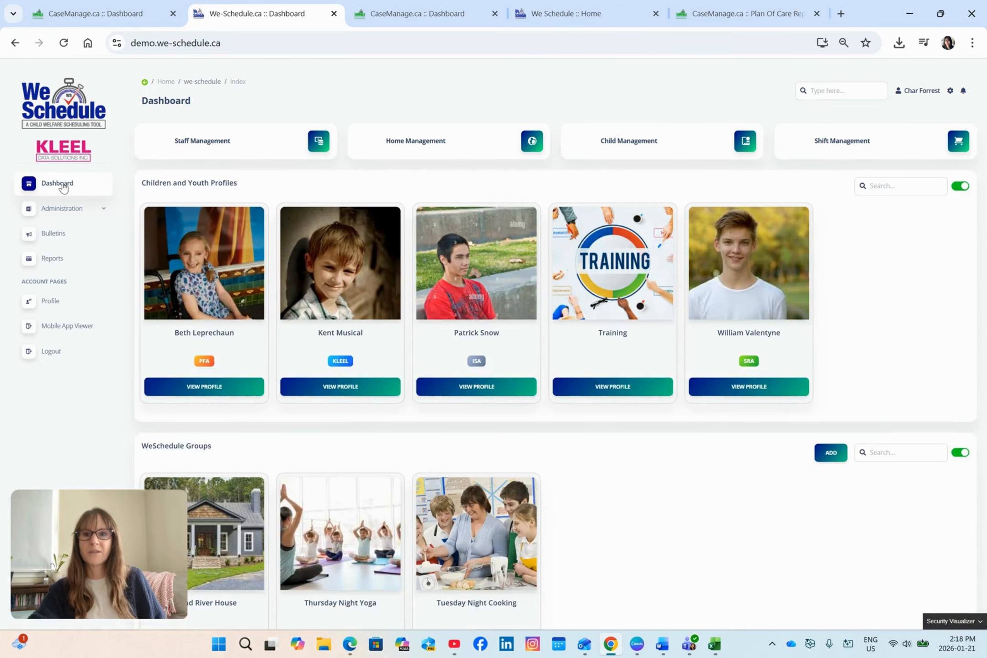
{"action": "scroll", "coordinate": [465, 379], "scroll_direction": "down", "scroll_amount": 7}
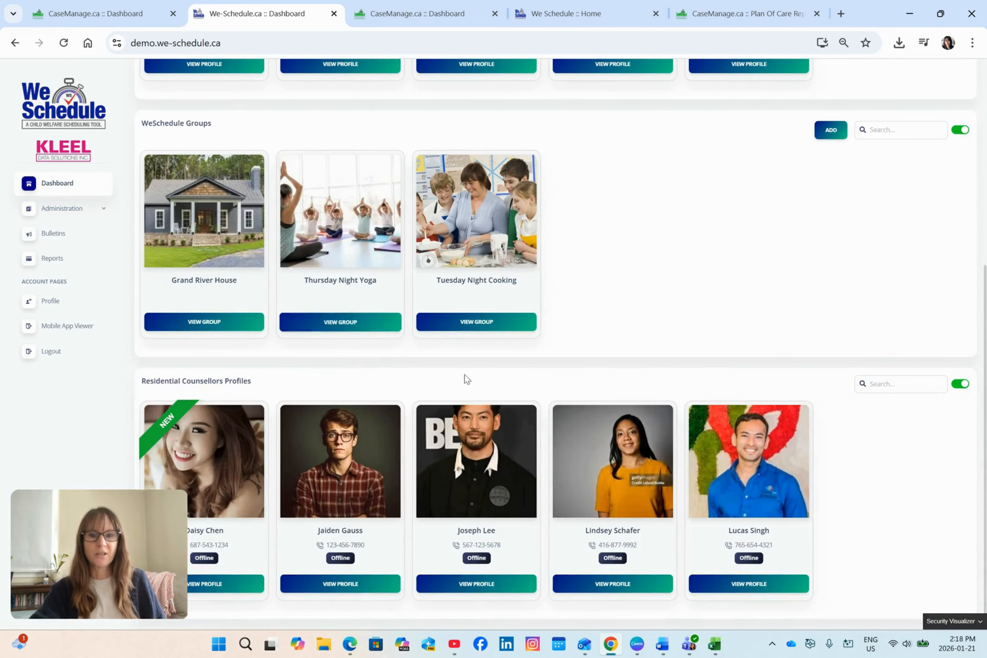
{"action": "left_click", "coordinate": [744, 585]}
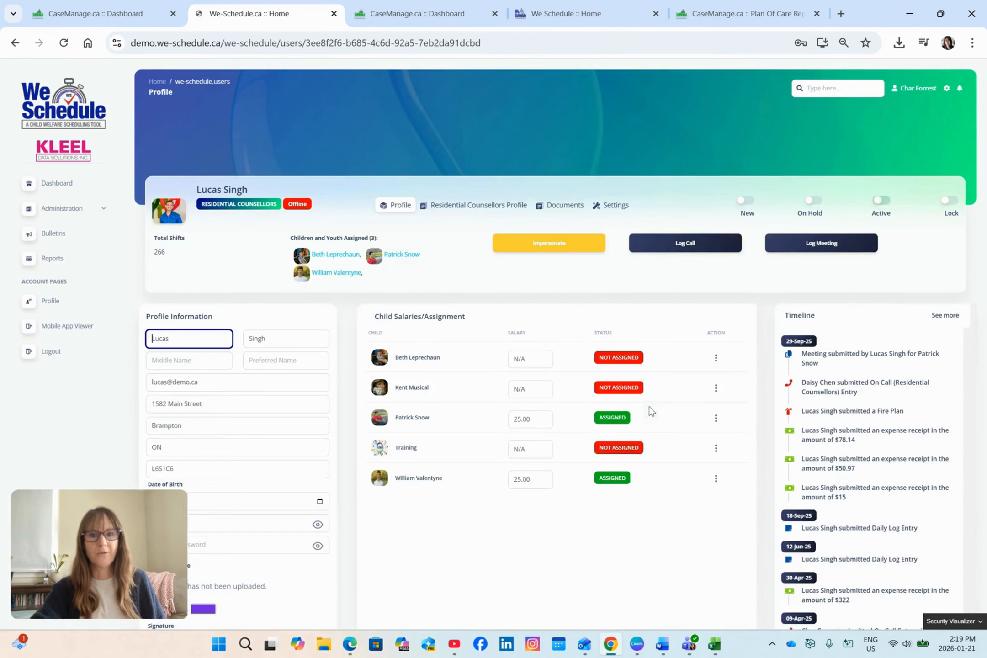
{"action": "scroll", "coordinate": [640, 389], "scroll_direction": "down", "scroll_amount": 6}
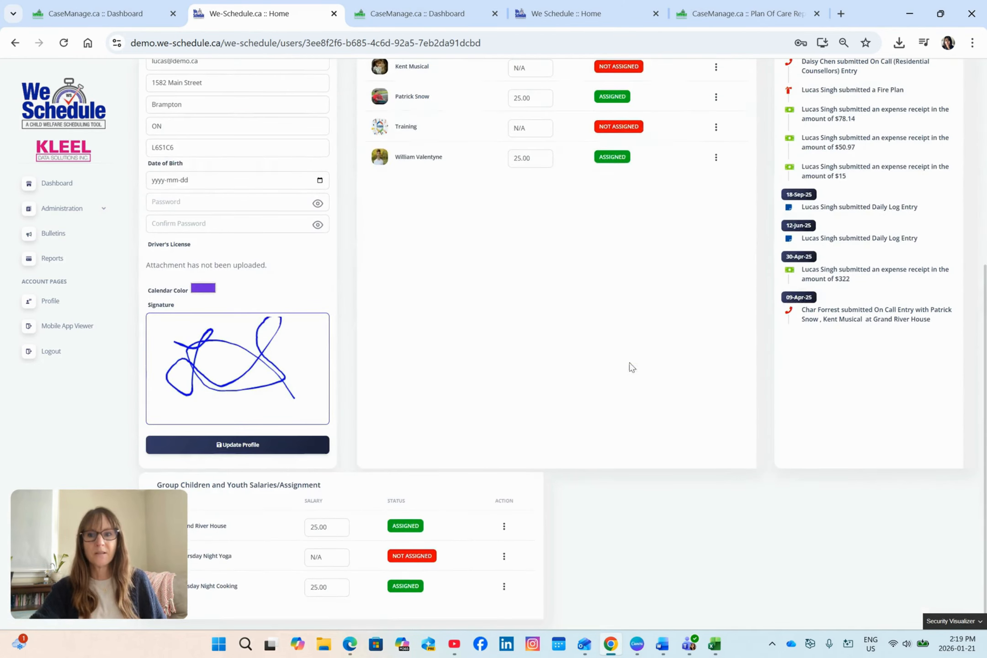
{"action": "left_click", "coordinate": [203, 289]}
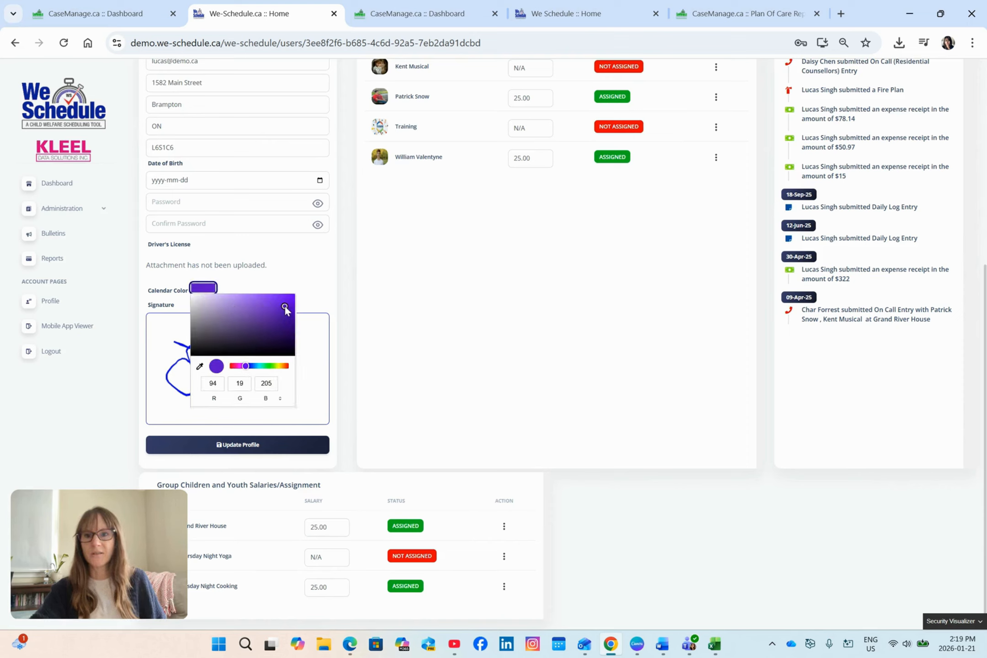
{"action": "left_click", "coordinate": [289, 451]}
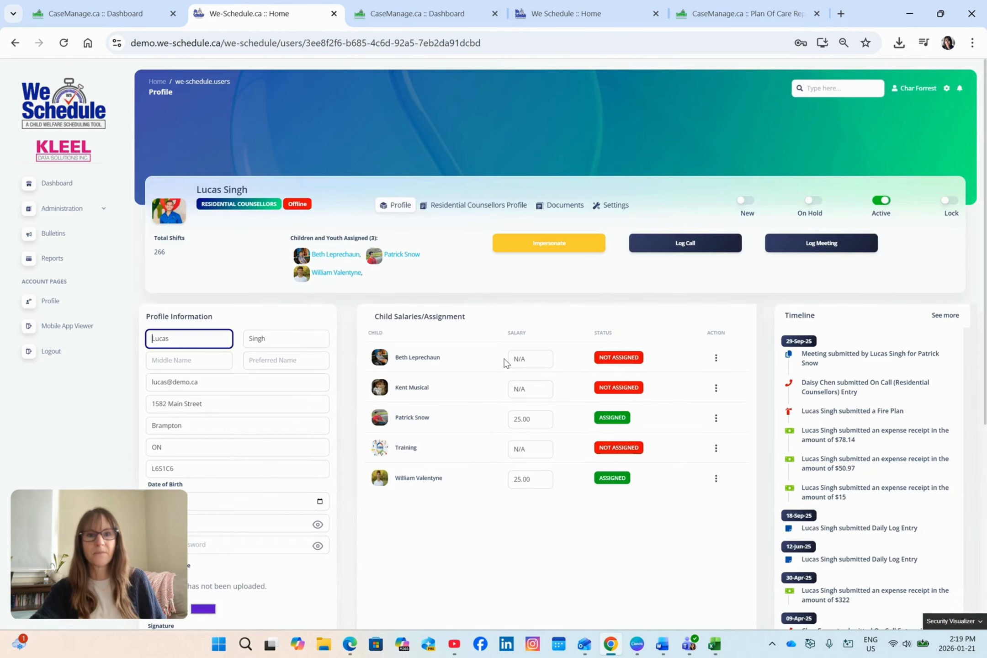
Assign the first listed child to this counsellor with a salary of 23.
{"action": "left_click", "coordinate": [547, 356]}
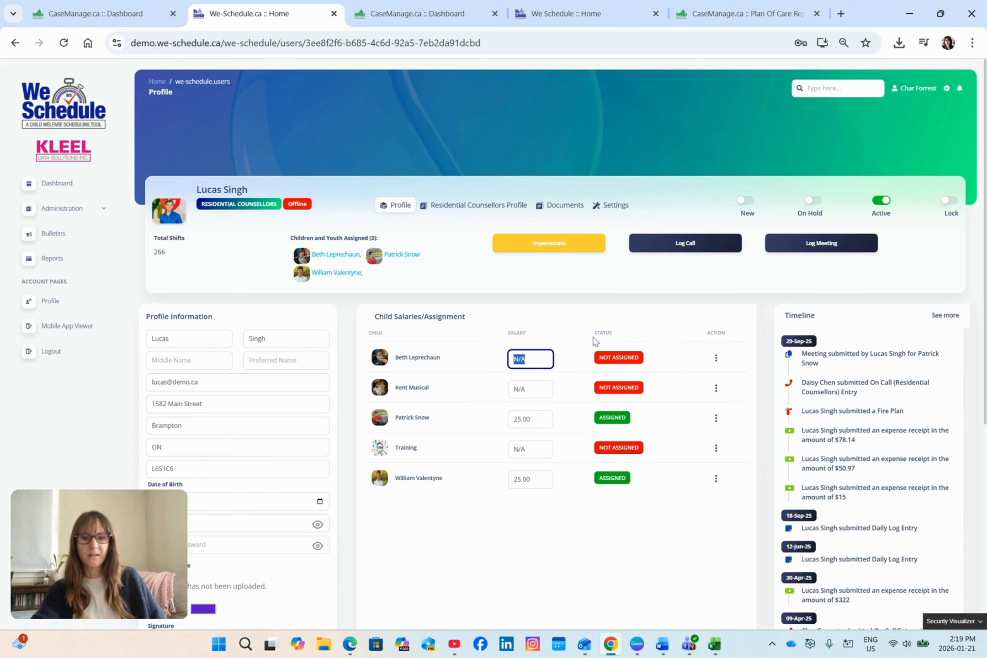
{"action": "left_click", "coordinate": [716, 358]}
{"action": "left_click", "coordinate": [710, 377]}
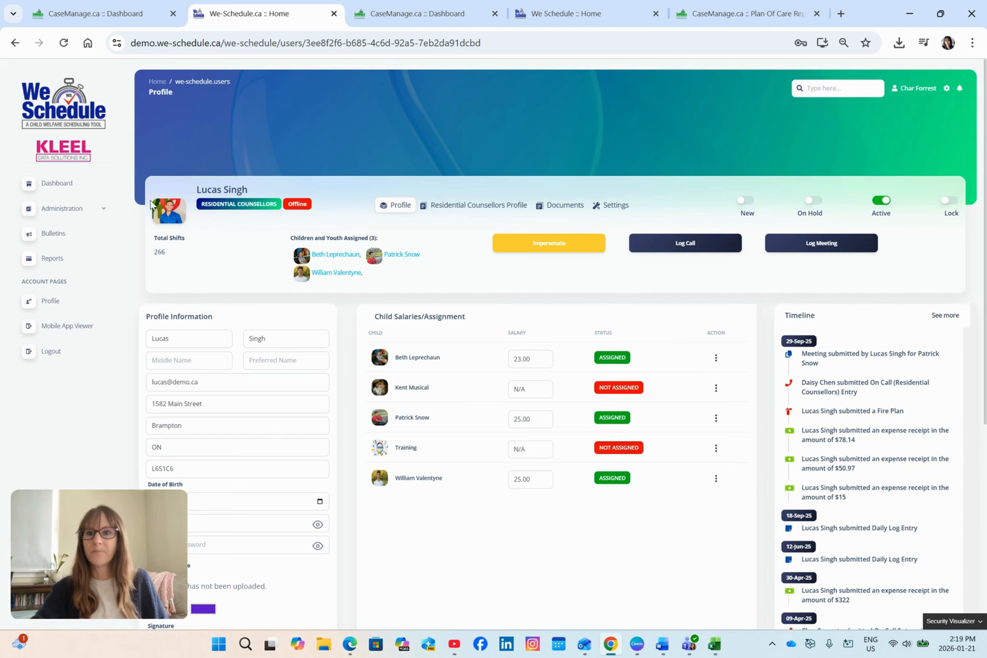
Return to the dashboard and look through the profile sections and WeSchedule groups.
{"action": "left_click", "coordinate": [67, 186]}
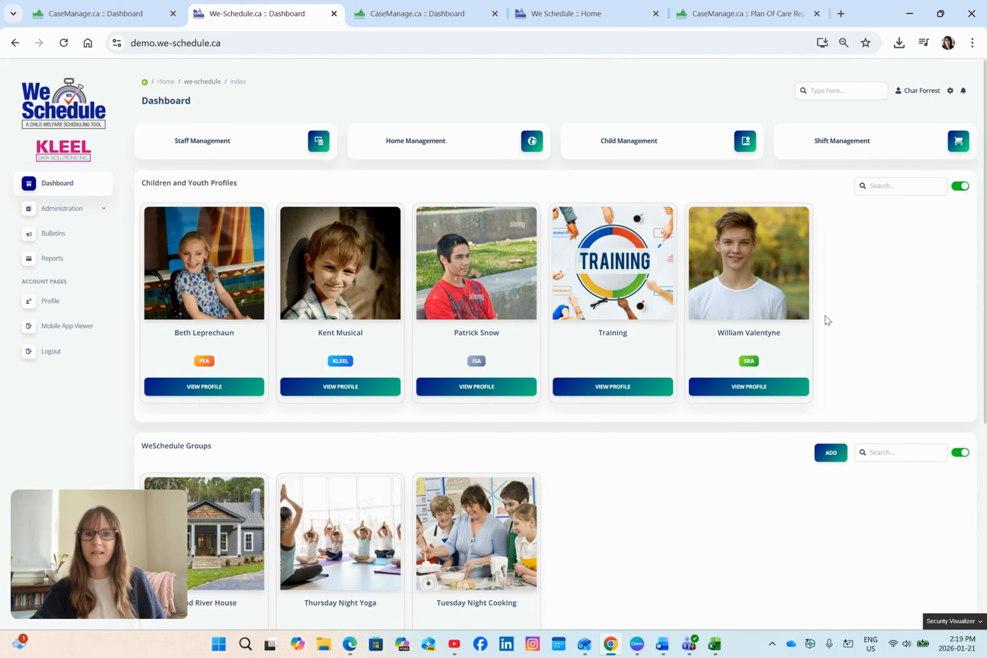
{"action": "scroll", "coordinate": [947, 343], "scroll_direction": "down", "scroll_amount": 3}
{"action": "scroll", "coordinate": [910, 340], "scroll_direction": "down", "scroll_amount": 4}
{"action": "scroll", "coordinate": [906, 338], "scroll_direction": "up", "scroll_amount": 7}
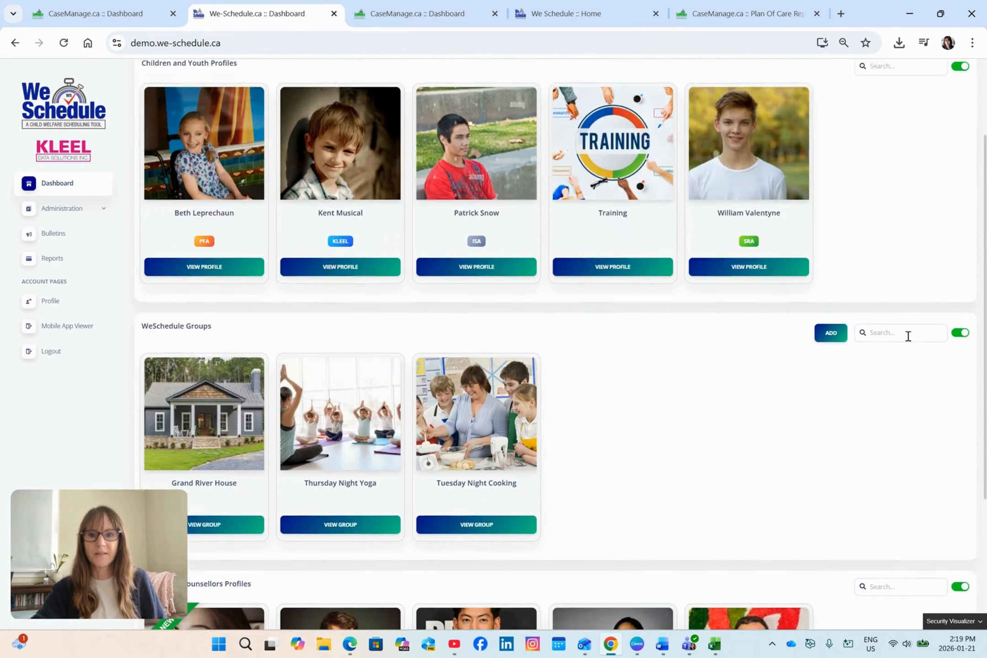